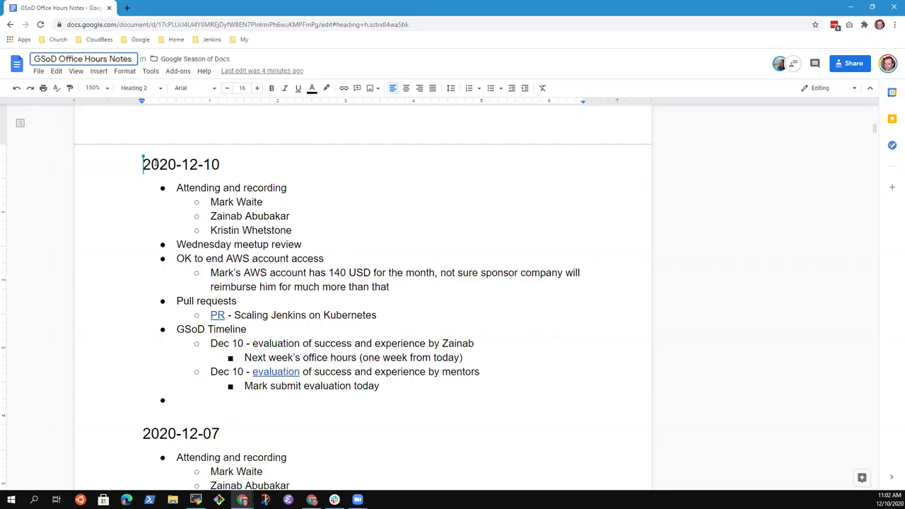
Rename the document from 'GSoD Office Hours Notes' to 'Jenkins Docs Office Hours Notes'.
{"action": "double_click", "coordinate": [58, 59]}
{"action": "type", "text": "Docs"}
{"action": "key", "text": "Home"}
{"action": "type", "text": "Jenkins"}
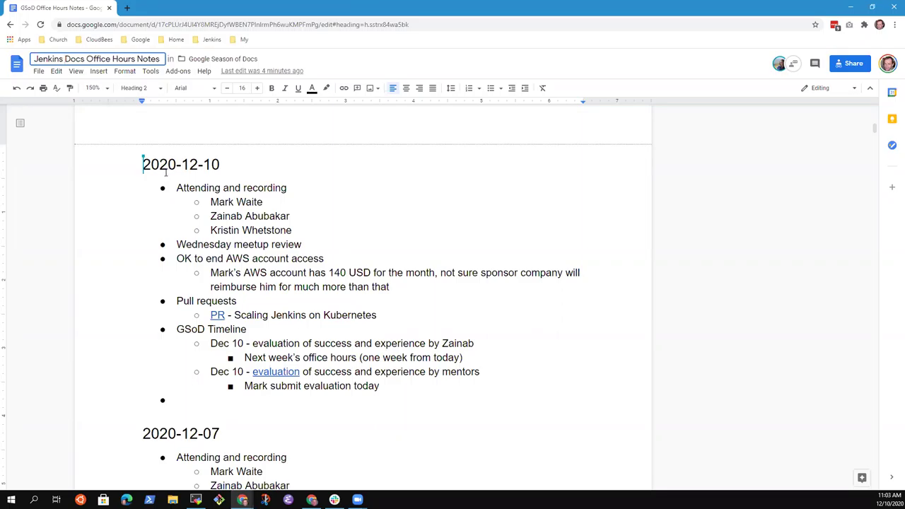
{"action": "left_click", "coordinate": [211, 164]}
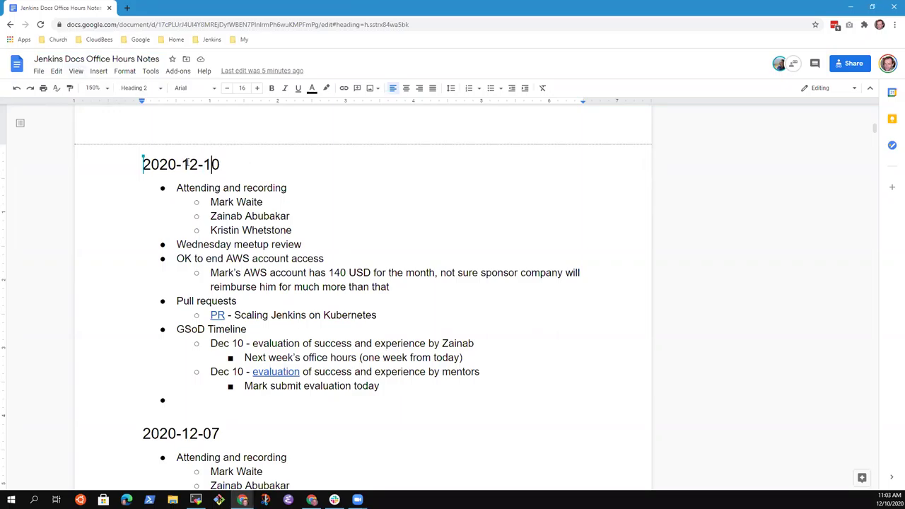
Go through the 2020-12-10 notes and delete the empty bullet after the GSoD timeline.
{"action": "key", "text": "Down"}
{"action": "key", "text": "Down"}
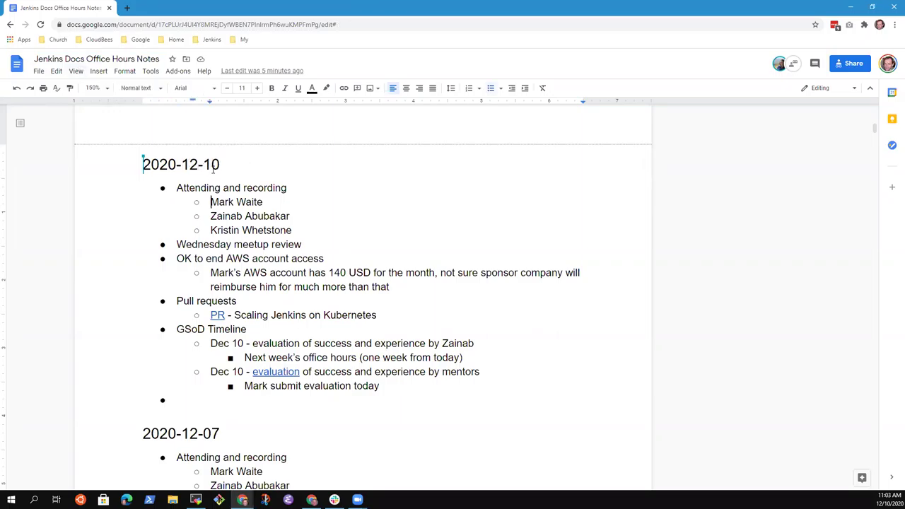
{"action": "key", "text": "Up"}
{"action": "key", "text": "Down"}
{"action": "key", "text": "Down"}
{"action": "key", "text": "Down"}
{"action": "key", "text": "Down"}
{"action": "key", "text": "shift+End"}
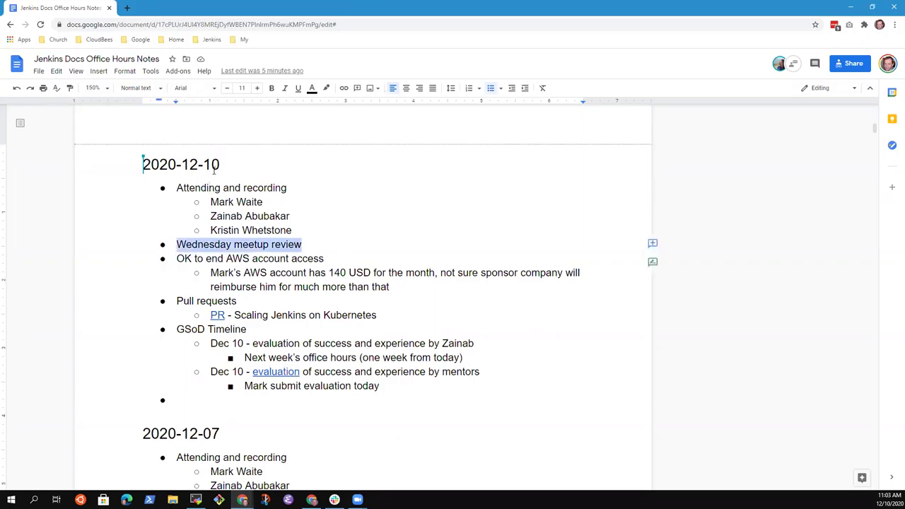
{"action": "key", "text": "End"}
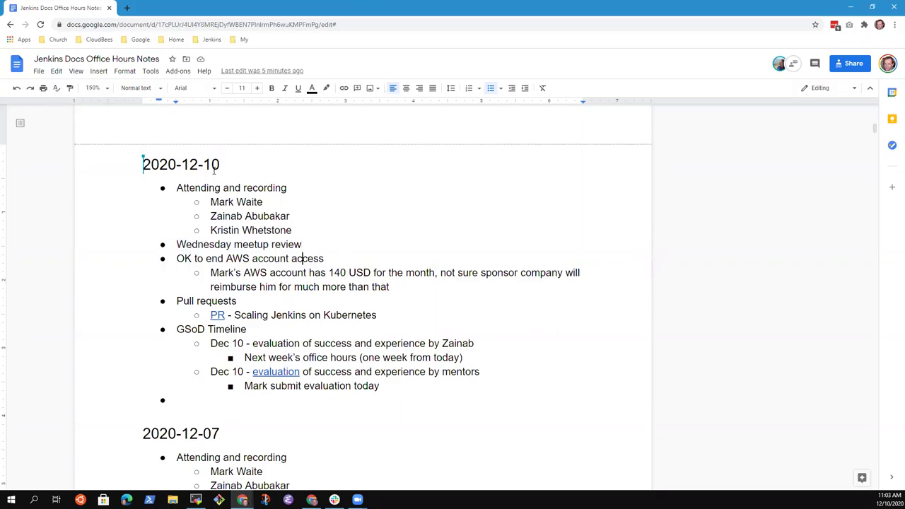
{"action": "key", "text": "Down"}
{"action": "key", "text": "Home"}
{"action": "key", "text": "shift+End"}
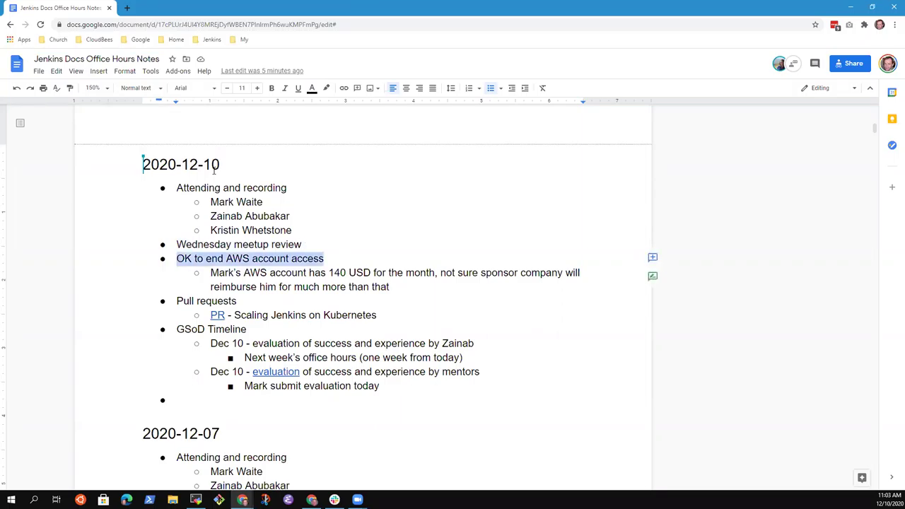
{"action": "key", "text": "Down"}
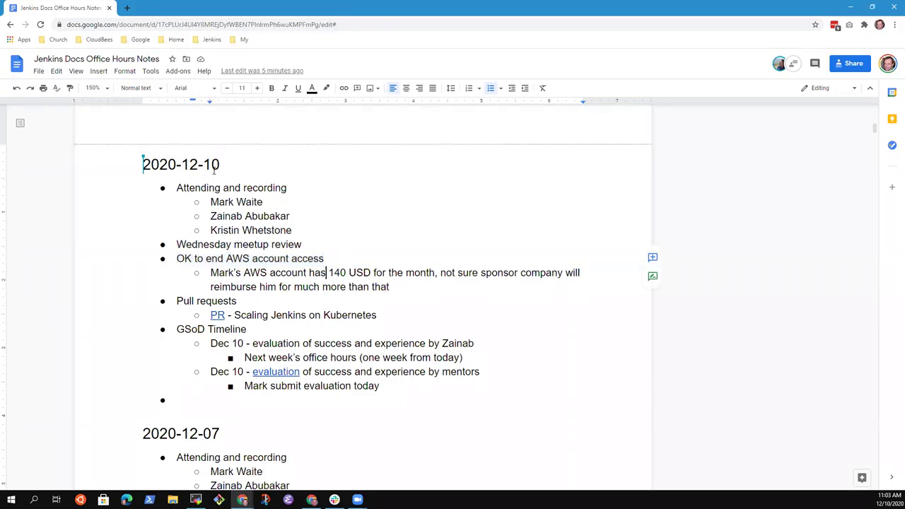
{"action": "key", "text": "shift+Home"}
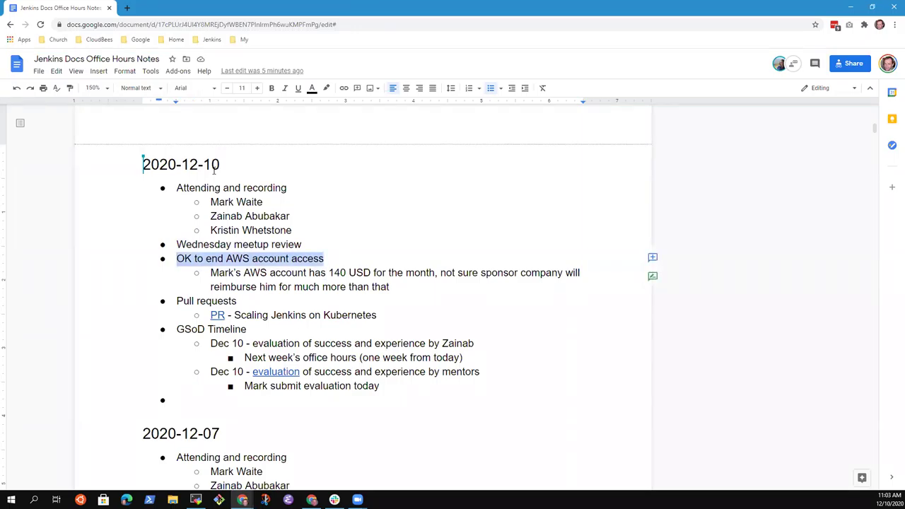
{"action": "key", "text": "Down"}
{"action": "key", "text": "Down"}
{"action": "key", "text": "Up"}
{"action": "key", "text": "Down"}
{"action": "key", "text": "Down"}
{"action": "key", "text": "Up"}
{"action": "key", "text": "Up"}
{"action": "key", "text": "Up"}
{"action": "key", "text": "shift+End"}
{"action": "key", "text": "Down"}
{"action": "key", "text": "Down"}
{"action": "key", "text": "Down"}
{"action": "key", "text": "Home"}
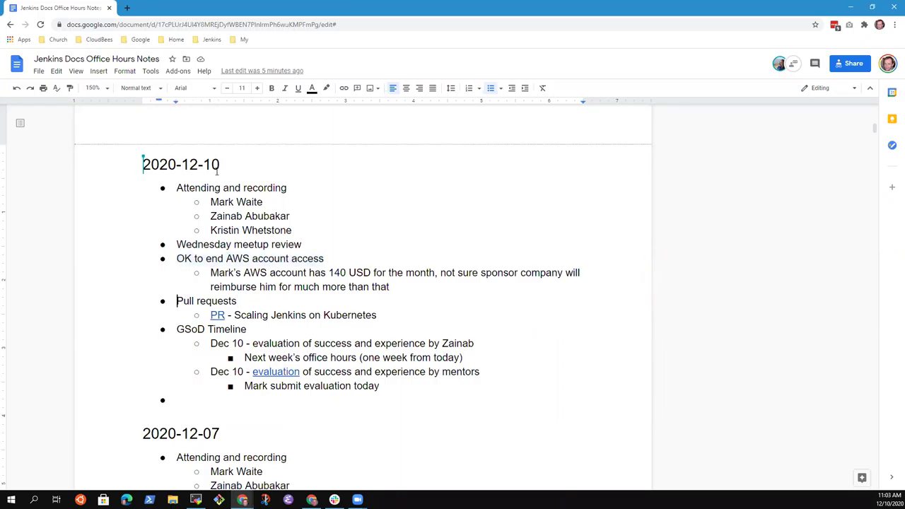
{"action": "key", "text": "shift+End"}
{"action": "key", "text": "Down"}
{"action": "key", "text": "Home"}
{"action": "key", "text": "shift+End"}
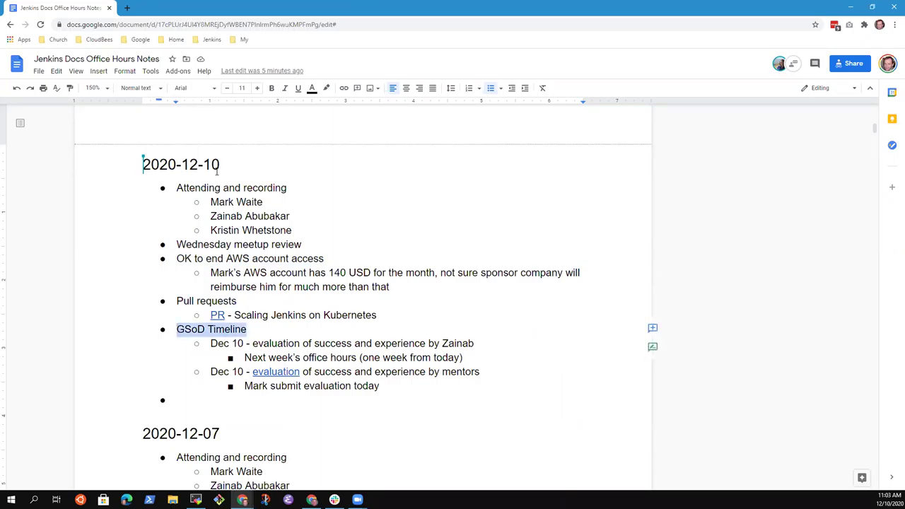
{"action": "key", "text": "Down"}
{"action": "key", "text": "Down"}
{"action": "key", "text": "Down"}
{"action": "key", "text": "Down"}
{"action": "key", "text": "Down"}
{"action": "key", "text": "BackSpace"}
{"action": "key", "text": "BackSpace"}
{"action": "key", "text": "BackSpace"}
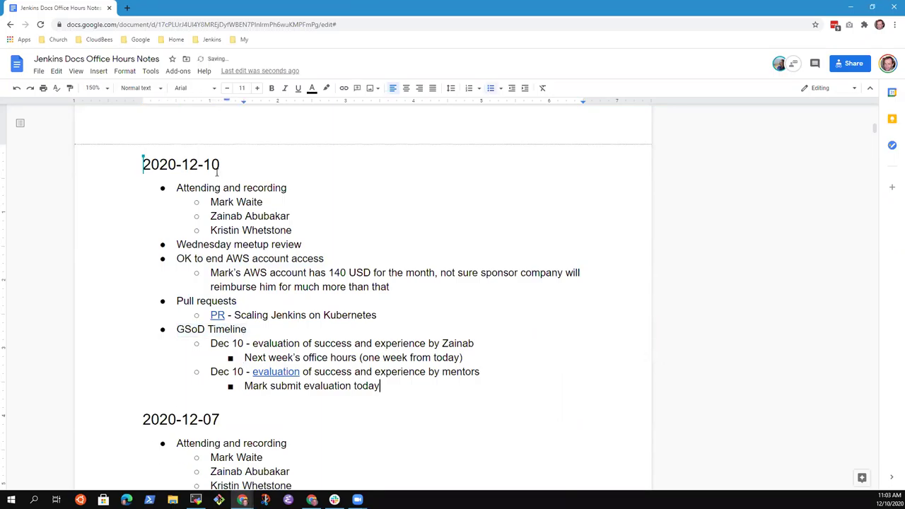
Check the Dec 10 timeline entries, then add an indented sub-bullet under 'Wednesday meetup review'.
{"action": "key", "text": "Up"}
{"action": "key", "text": "Up"}
{"action": "key", "text": "Up"}
{"action": "key", "text": "shift+End"}
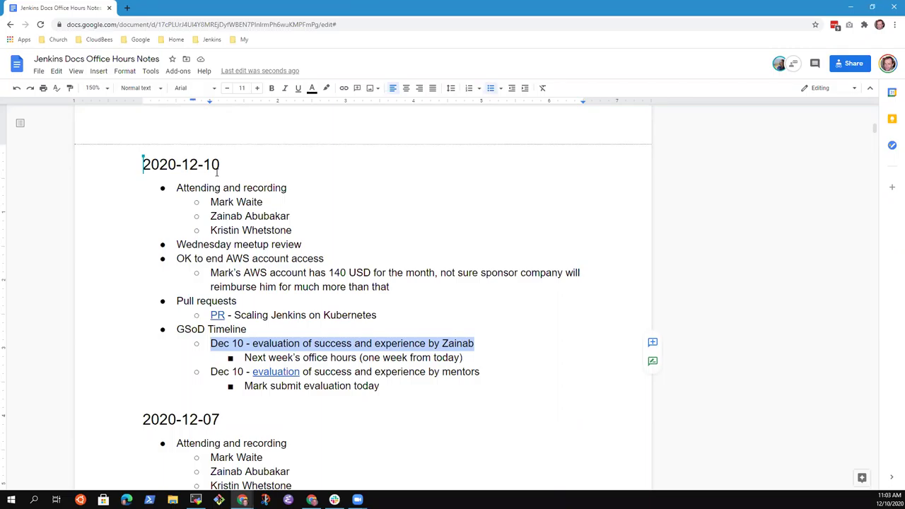
{"action": "key", "text": "Down"}
{"action": "key", "text": "Down"}
{"action": "key", "text": "Down"}
{"action": "key", "text": "Up"}
{"action": "key", "text": "Home"}
{"action": "key", "text": "shift+End"}
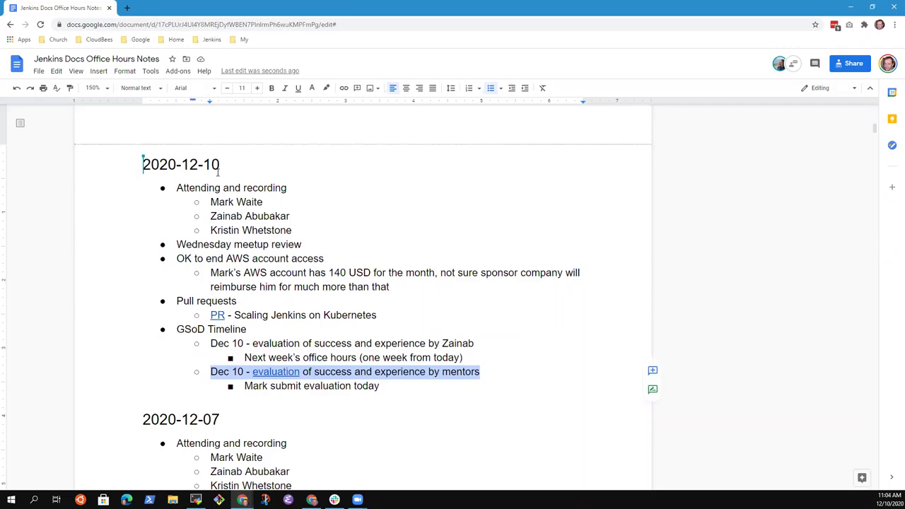
{"action": "key", "text": "Down"}
{"action": "key", "text": "Down"}
{"action": "key", "text": "Up"}
{"action": "key", "text": "Up"}
{"action": "key", "text": "Down"}
{"action": "key", "text": "shift+Home"}
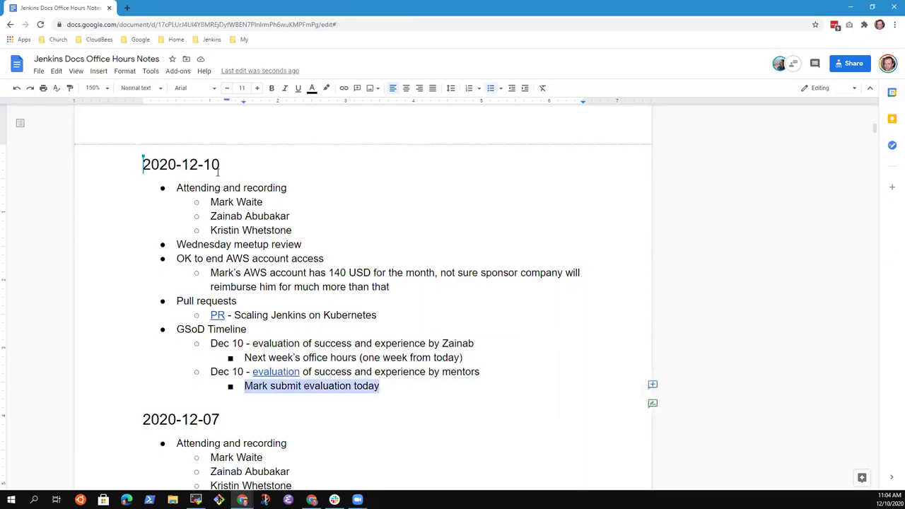
{"action": "key", "text": "Up"}
{"action": "key", "text": "Up"}
{"action": "key", "text": "Up"}
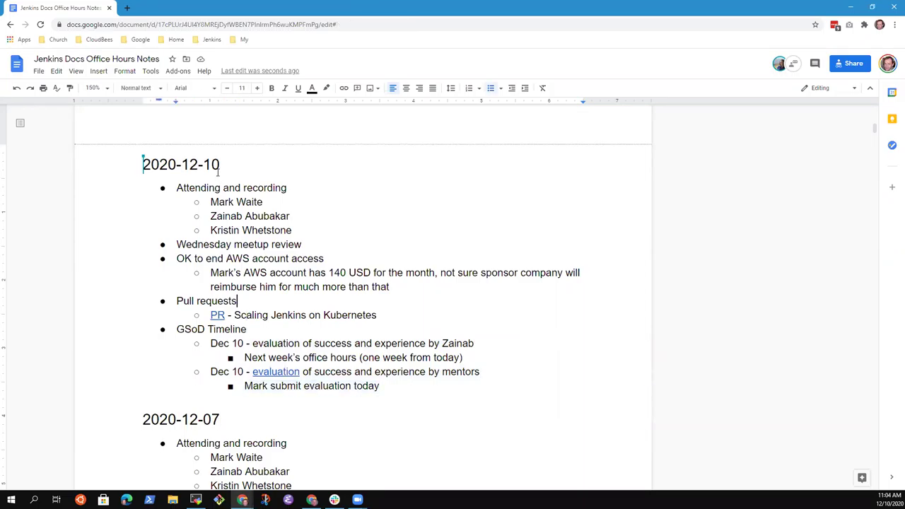
{"action": "key", "text": "Up"}
{"action": "key", "text": "Up"}
{"action": "key", "text": "Up"}
{"action": "key", "text": "Up"}
{"action": "key", "text": "End"}
{"action": "key", "text": "Up"}
{"action": "key", "text": "Down"}
{"action": "key", "text": "Return"}
{"action": "key", "text": "Tab"}
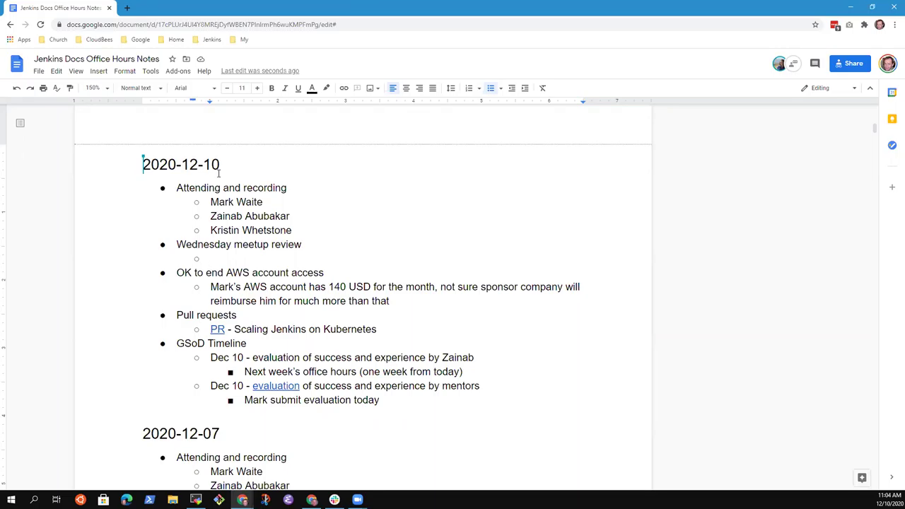
Add review points: '22 attending, 135 + registered', the documentation walkthrough, and audience questions.
{"action": "type", "text": "Great resul"}
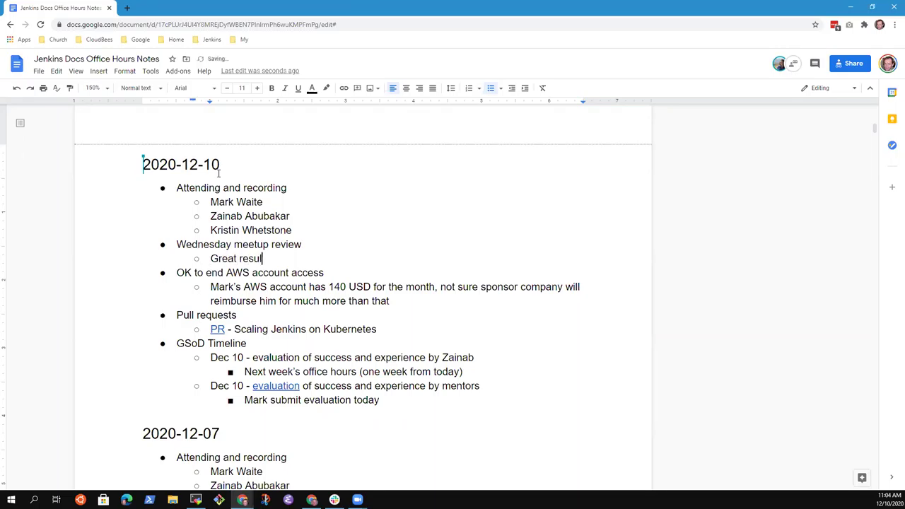
{"action": "type", "text": "t - 22 attending, 135 + registered"}
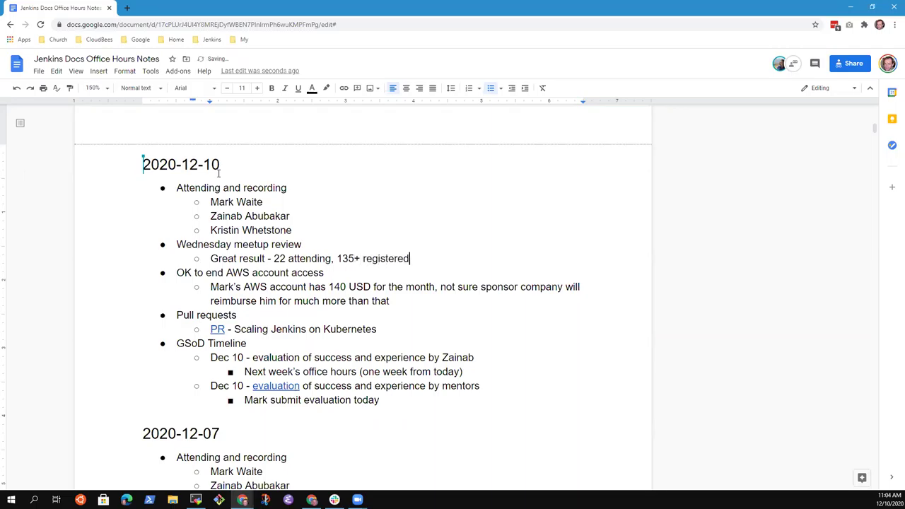
{"action": "key", "text": "Return"}
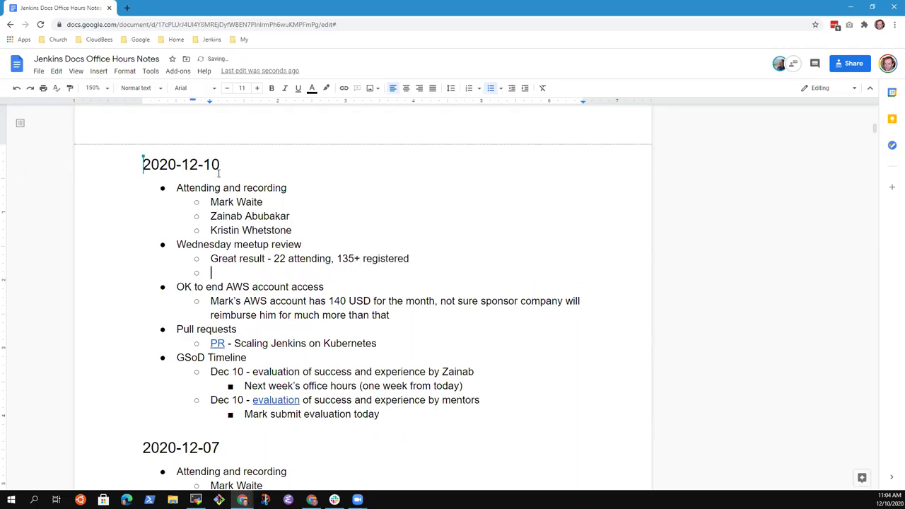
{"action": "type", "text": "Good job walking throu"}
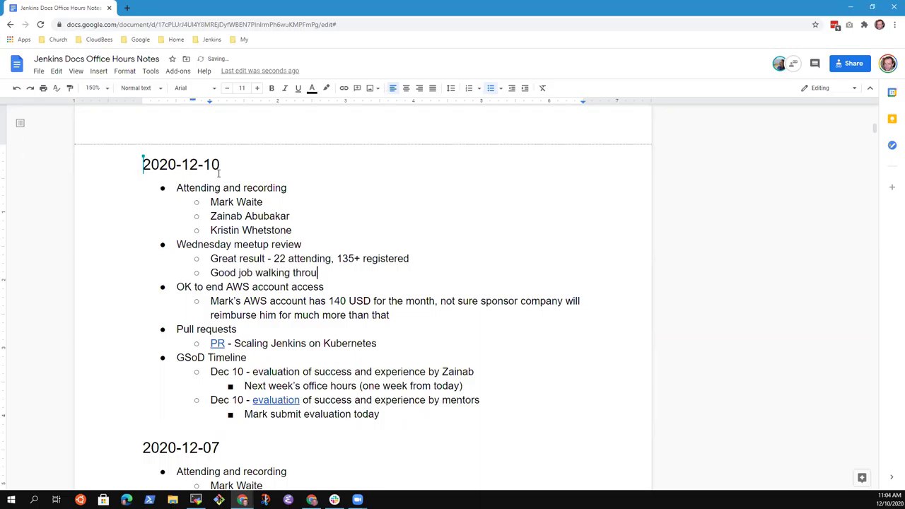
{"action": "type", "text": "gh the actual documentation,"}
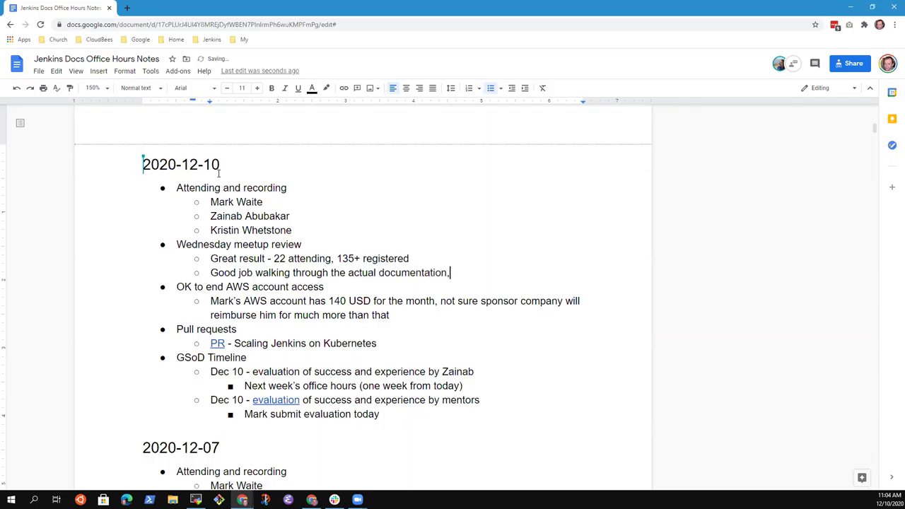
{"action": "type", "text": " showing how it works,"}
{"action": "key", "text": "BackSpace"}
{"action": "key", "text": "BackSpace"}
{"action": "key", "text": "Return"}
{"action": "type", "text": "Good to ha"}
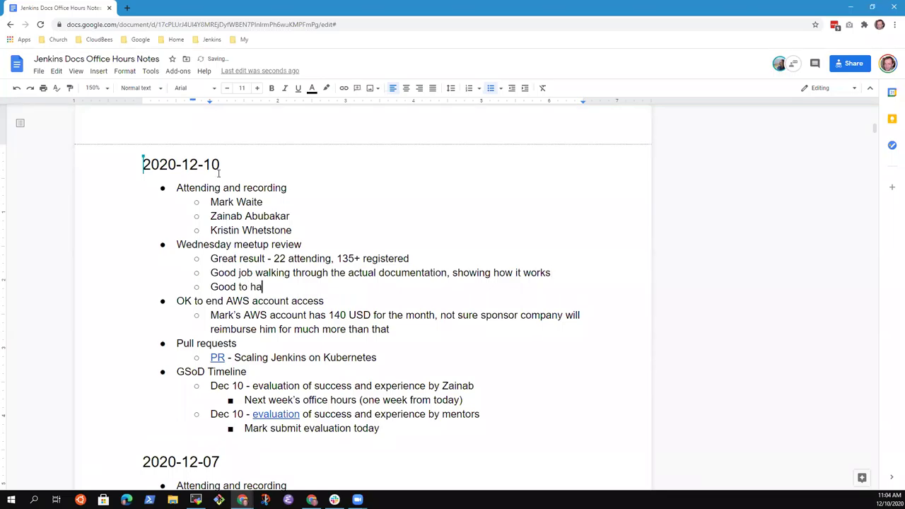
{"action": "type", "text": "ve questions from teh "}
{"action": "type", "text": "audience"}
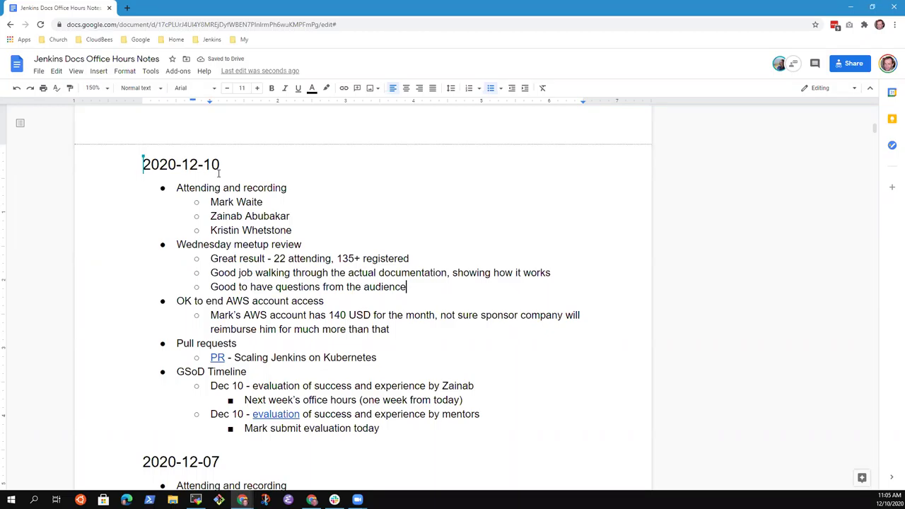
{"action": "key", "text": "Return"}
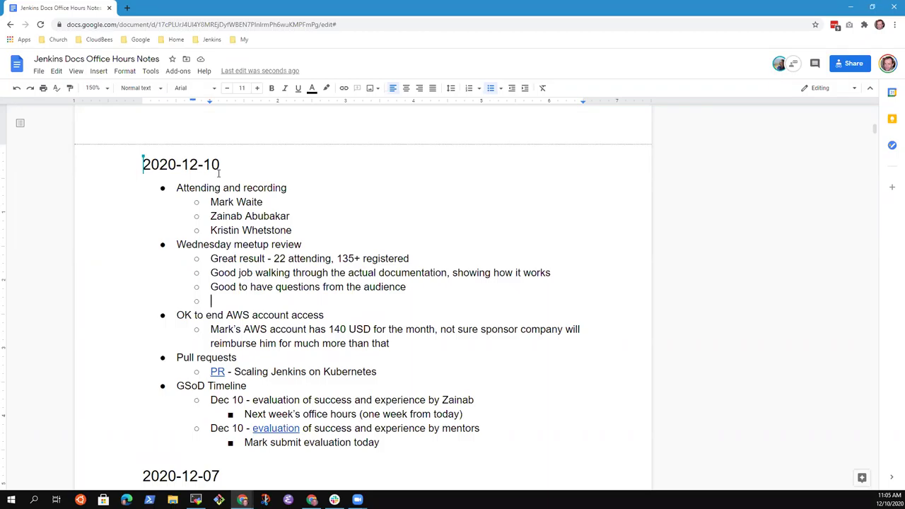
Add a review point saying it was a great experience for the presenter.
{"action": "type", "text": "Great experience for Zain"}
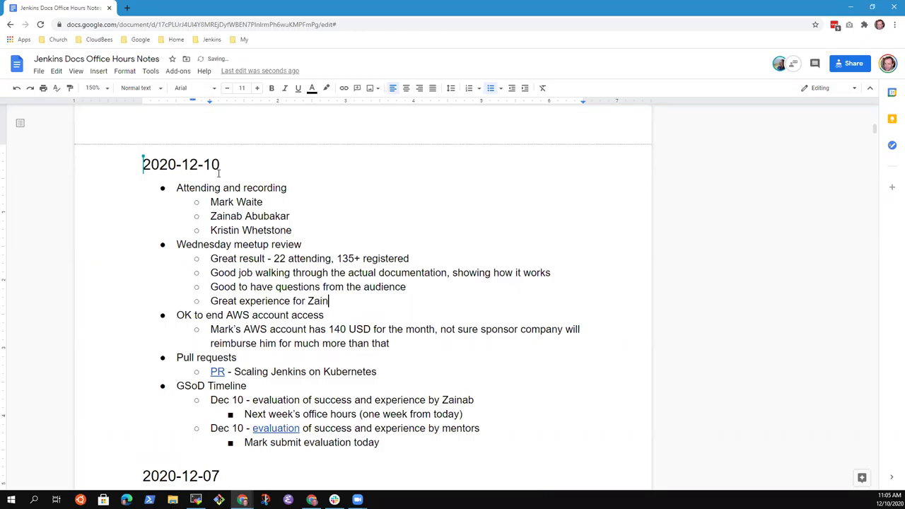
{"action": "type", "text": "ab,"}
{"action": "key", "text": "BackSpace"}
{"action": "key", "text": "BackSpace"}
{"action": "key", "text": "Return"}
Add 'Liked the question and answer segment. Very engaging' and a point that the Seed Questions fell short.
{"action": "type", "text": "Liiked"}
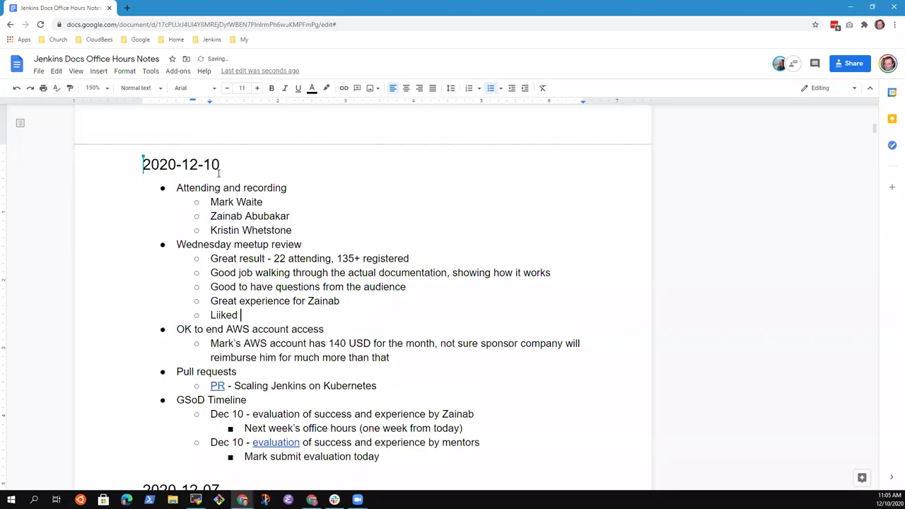
{"action": "key", "text": "ctrl+BackSpace"}
{"action": "type", "text": "Liked the question and answer"}
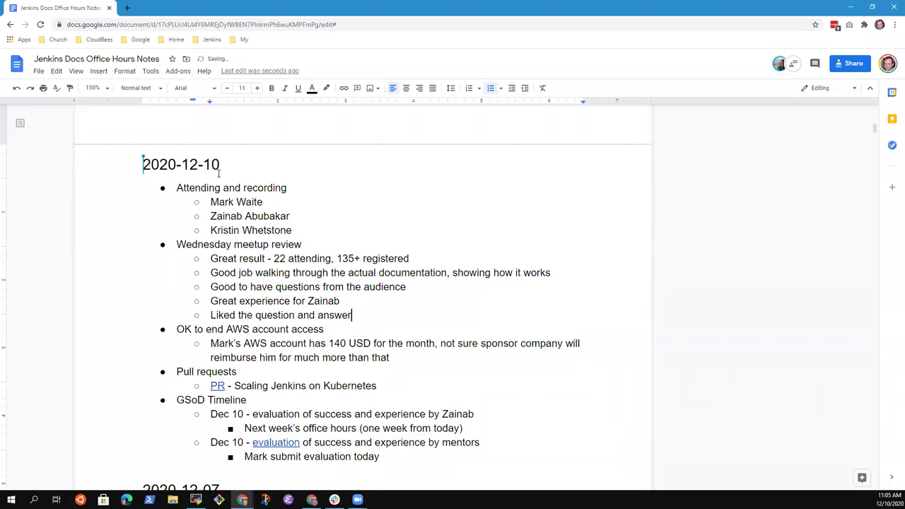
{"action": "type", "text": " segment. Very engaging"}
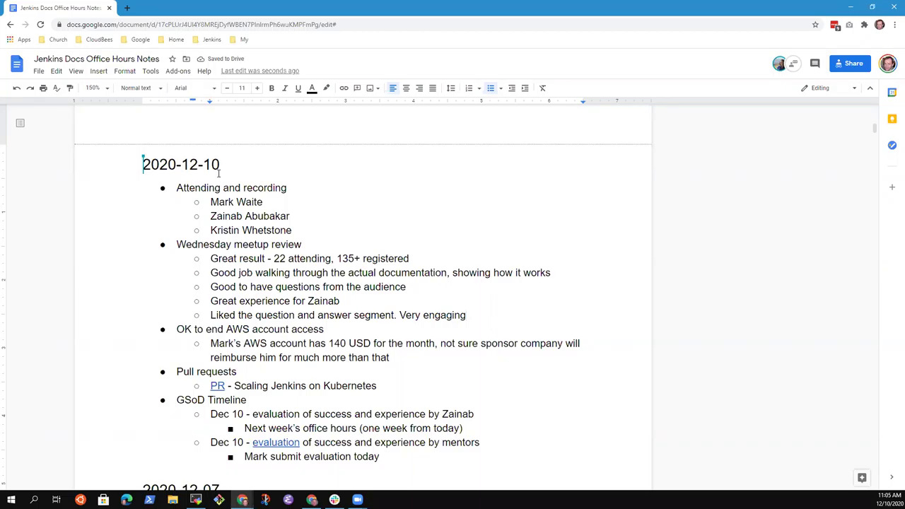
{"action": "key", "text": "Return"}
{"action": "type", "text": "\"Seed Ques"}
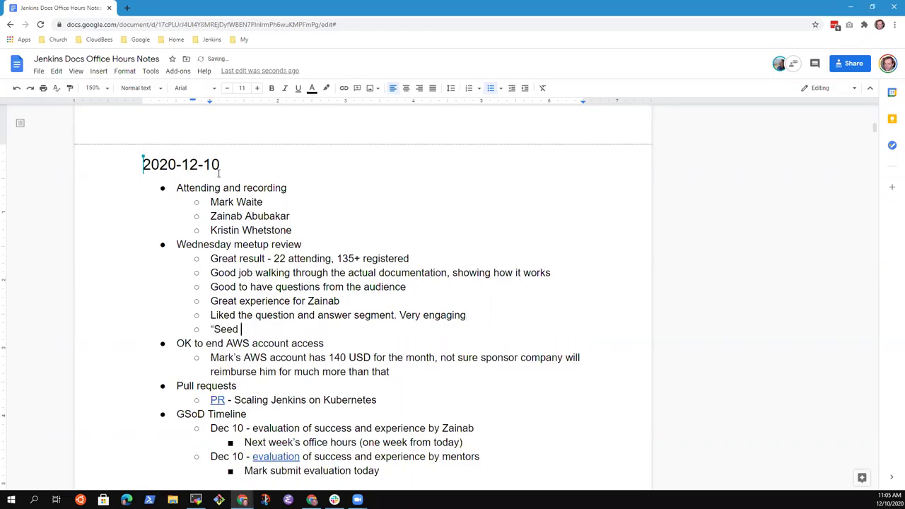
{"action": "type", "text": "tions\""}
{"action": "type", "text": " were "}
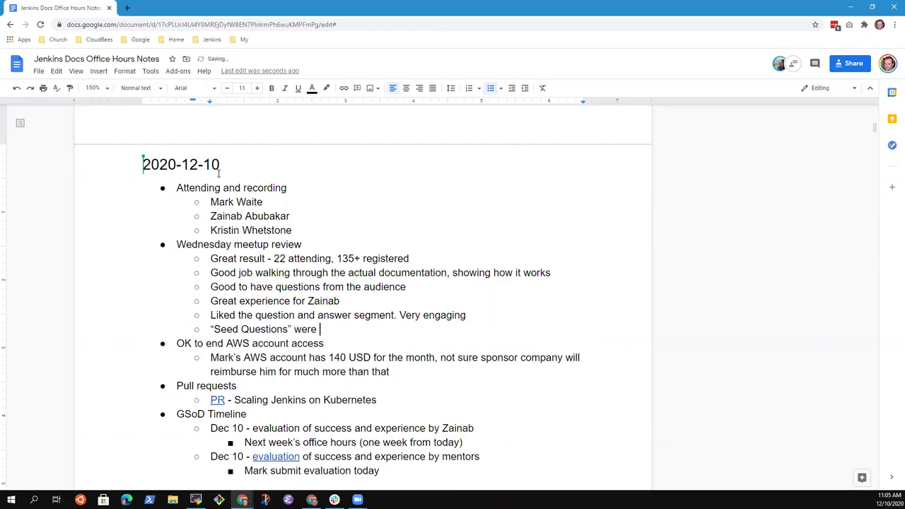
{"action": "type", "text": "not as helpful as Mark had"}
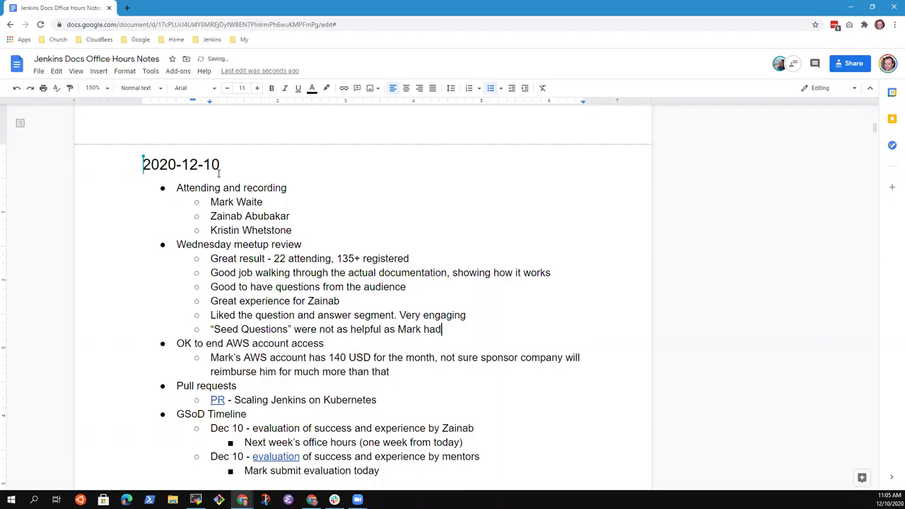
{"action": "type", "text": " hoped"}
Nest a note: helped prepare for the session, understood mentors weren't the only ones asking questions.
{"action": "key", "text": "Return"}
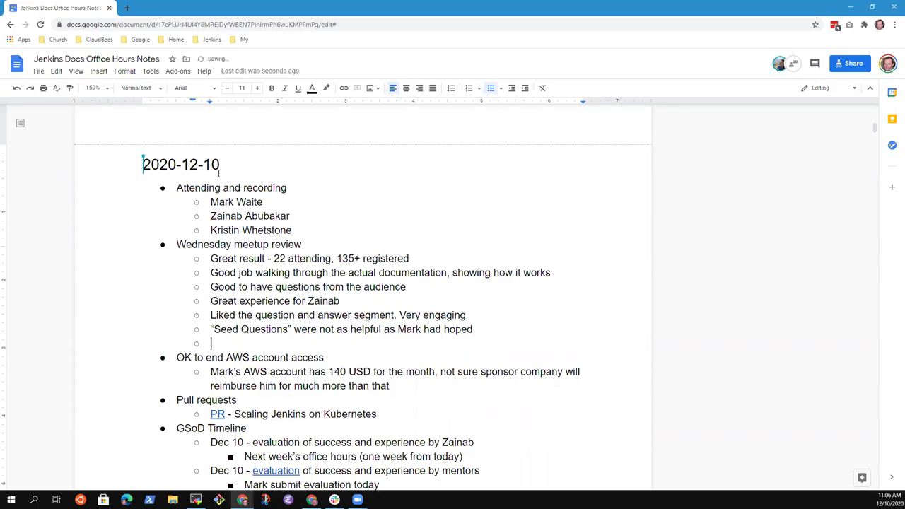
{"action": "key", "text": "Tab"}
{"action": "type", "text": "Helped her p"}
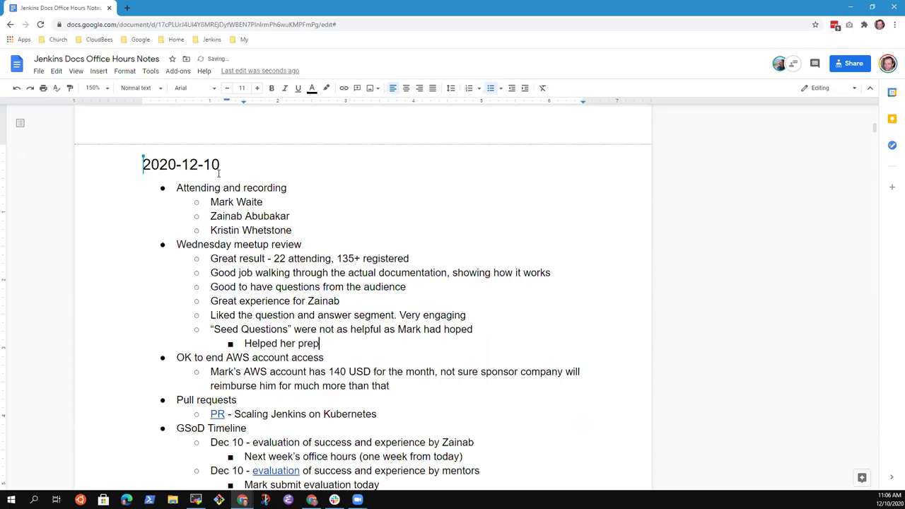
{"action": "type", "text": "re for the session, "}
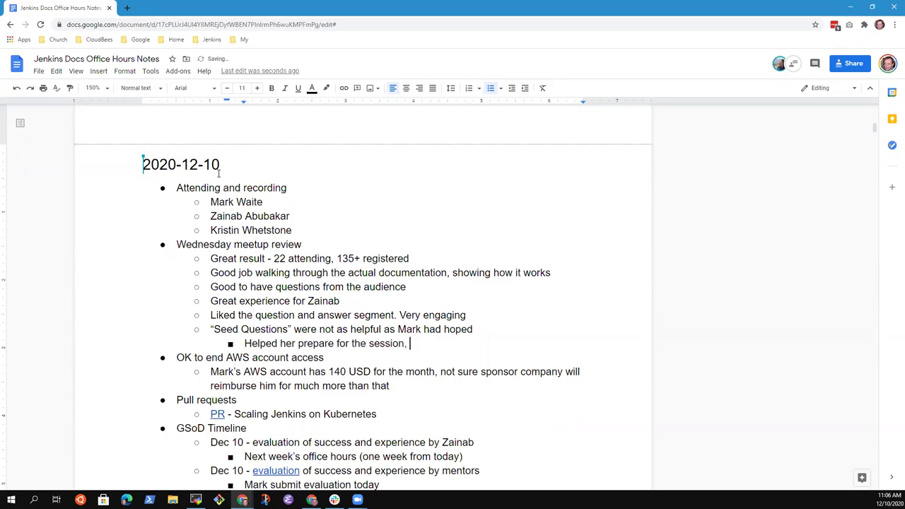
{"action": "type", "text": "understa"}
{"action": "key", "text": "BackSpace"}
{"action": "type", "text": "ood that "}
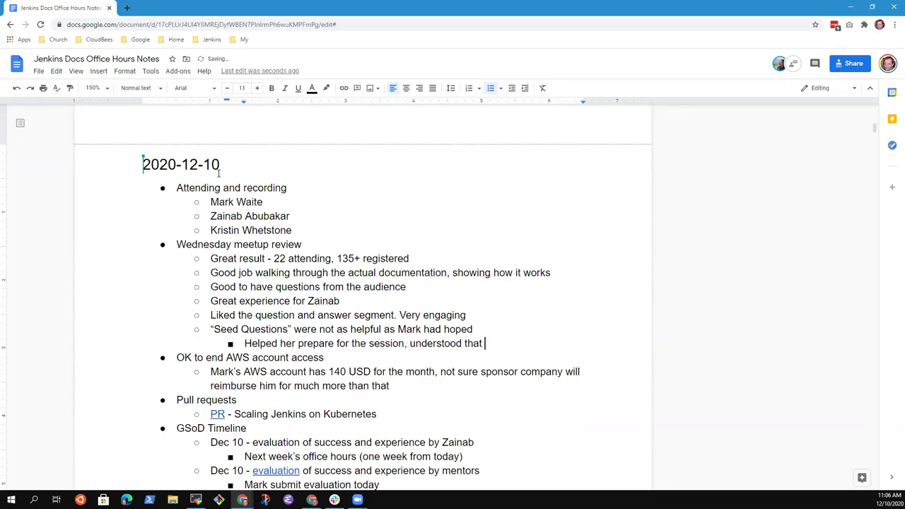
{"action": "type", "text": "mentors were not the only "}
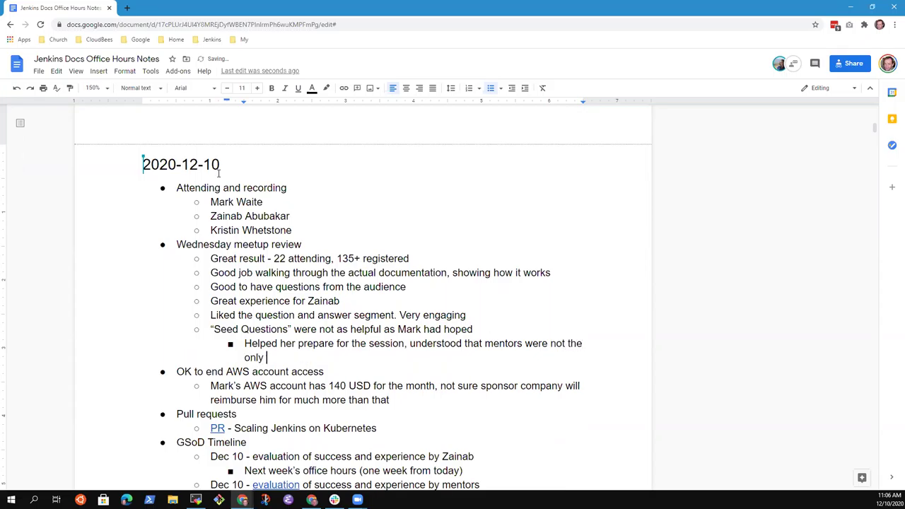
{"action": "type", "text": "one"}
{"action": "type", "text": "s likely to read "}
{"action": "type", "text": "question"}
{"action": "key", "text": "ctrl+BackSpace"}
{"action": "key", "text": "ctrl+BackSpace"}
{"action": "type", "text": "ask questions"}
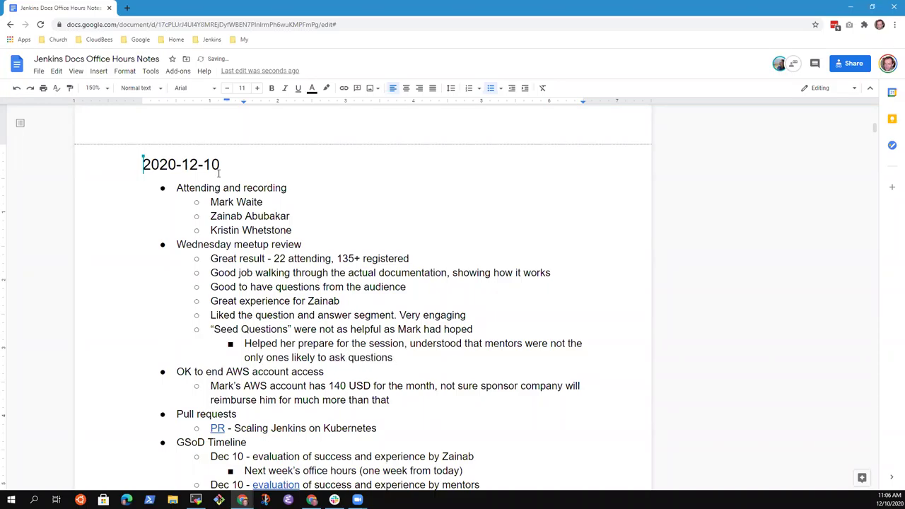
Add a nested note 'Did not cover all the seed questions, that was OK'.
{"action": "key", "text": "Return"}
{"action": "type", "text": "Did not cover all the seed questions"}
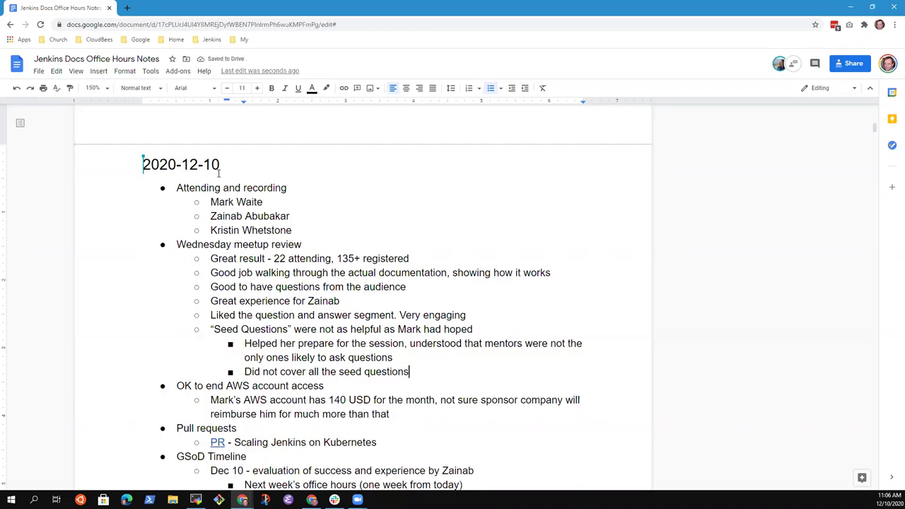
{"action": "type", "text": ", that was OK"}
Outdent and add the point 'Nervous by late arrival', then begin a 'Joined' point.
{"action": "key", "text": "Return"}
{"action": "key", "text": "shift+Tab"}
{"action": "type", "text": "Nervous "}
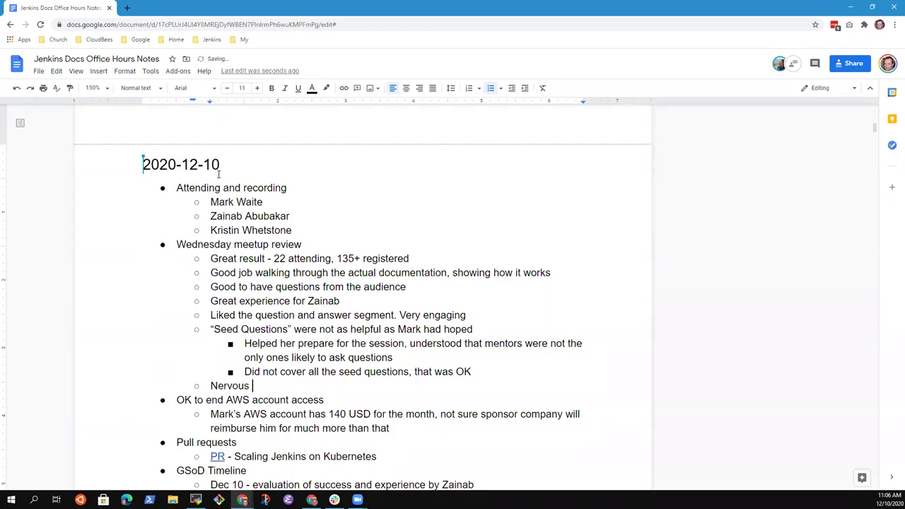
{"action": "type", "text": "by late arrival"}
{"action": "key", "text": "Return"}
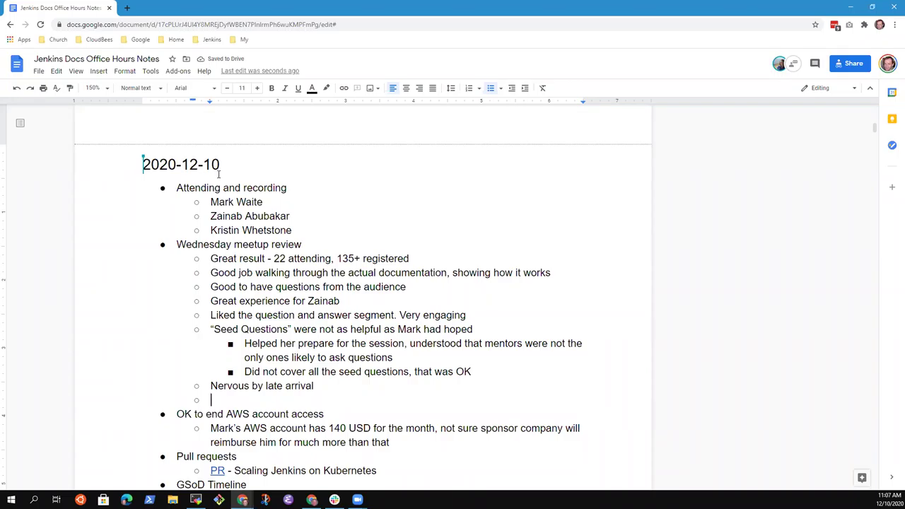
{"action": "type", "text": "Joined"}
Write the point about joining a Google Meeting invitation for the wrong meeting.
{"action": "key", "text": "ctrl+BackSpace"}
{"action": "type", "text": "Joined the invitatio"}
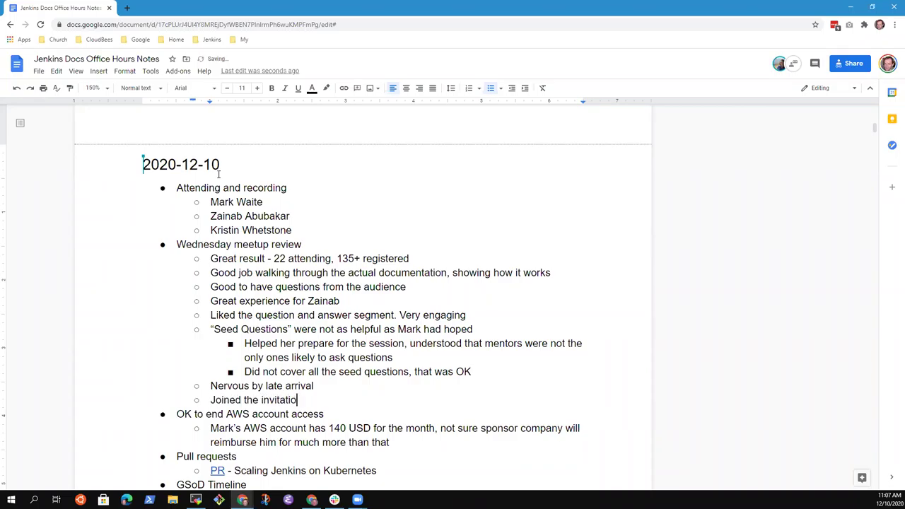
{"action": "type", "text": "n that had"}
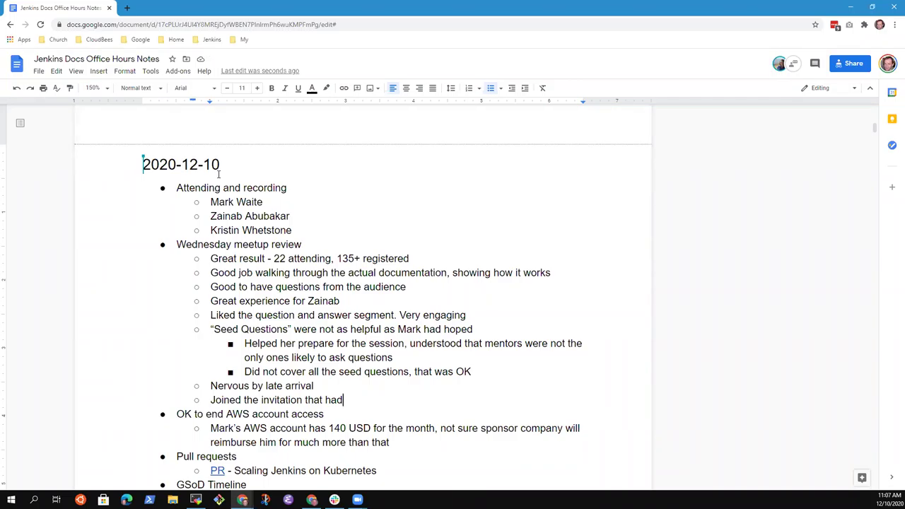
{"action": "type", "text": "a Google Meeting "}
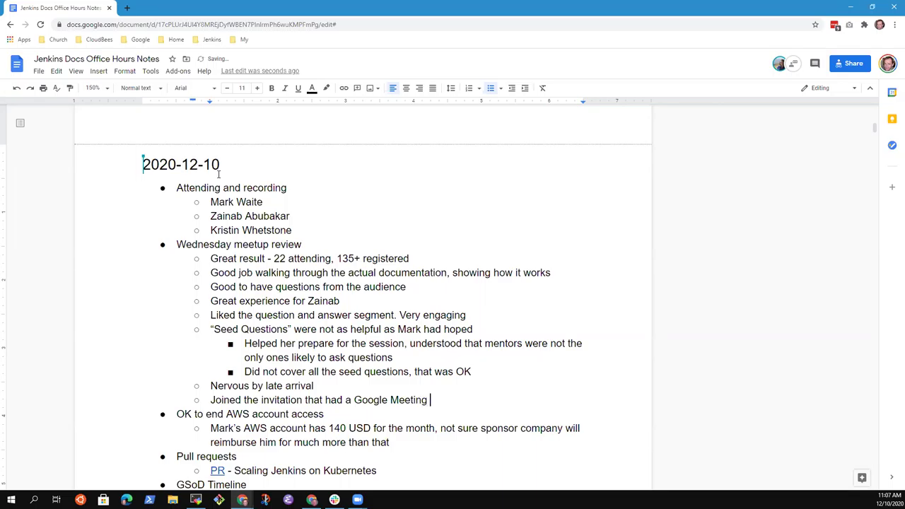
{"action": "type", "text": "invitation (wrong "}
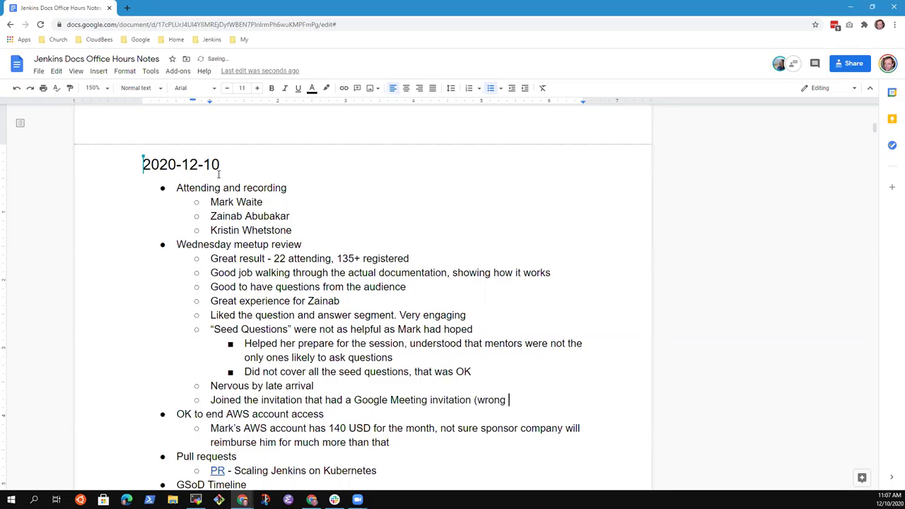
{"action": "type", "text": "meeting)"}
Add a point that the Zoom link wasn't reconfigured to skip the registration requirement.
{"action": "key", "text": "Return"}
{"action": "type", "text": "Mark had f"}
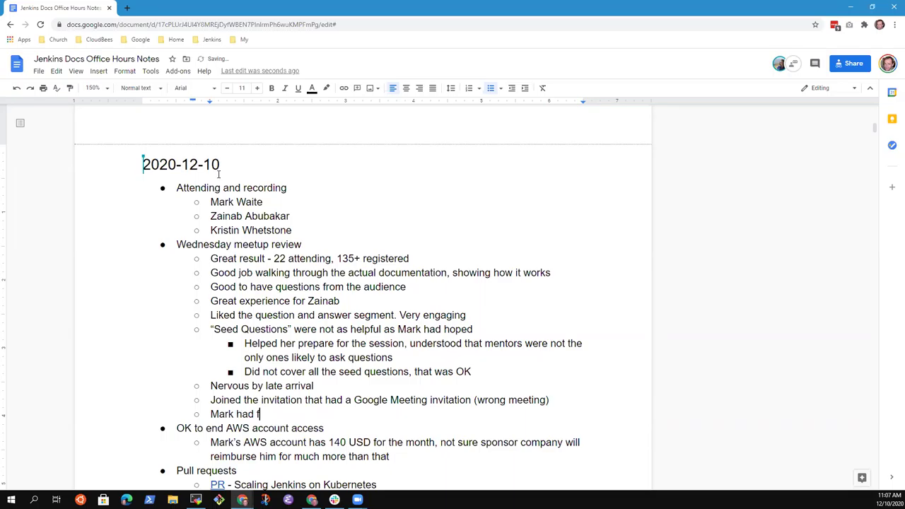
{"action": "type", "text": "ailed to con"}
{"action": "key", "text": "ctrl+BackSpace"}
{"action": "key", "text": "ctrl+BackSpace"}
{"action": "key", "text": "ctrl+BackSpace"}
{"action": "type", "text": "not configured the "}
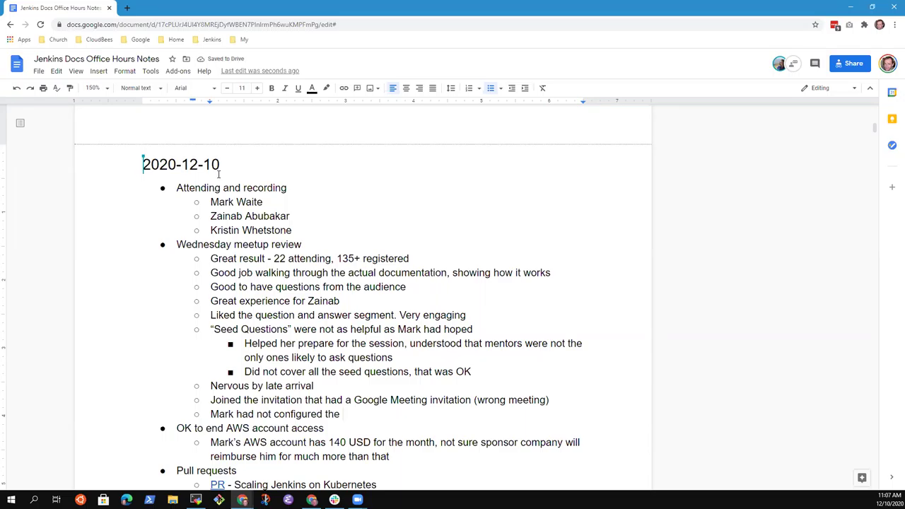
{"action": "type", "text": "Zoom link"}
{"action": "key", "text": "ctrl+Left"}
{"action": "key", "text": "ctrl+Left"}
{"action": "key", "text": "ctrl+Left"}
{"action": "key", "text": "ctrl+Left"}
{"action": "type", "text": "red"}
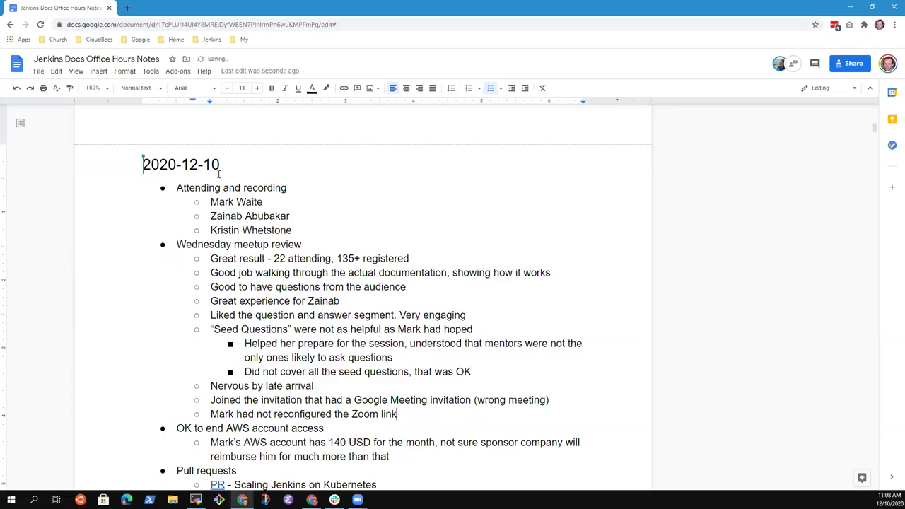
{"action": "type", "text": " the Zoom link to skip the registration requirement"}
Add a nested note 'Mistake to fix in the next webinar' about not turning away non-registered people.
{"action": "key", "text": "Return"}
{"action": "key", "text": "Tab"}
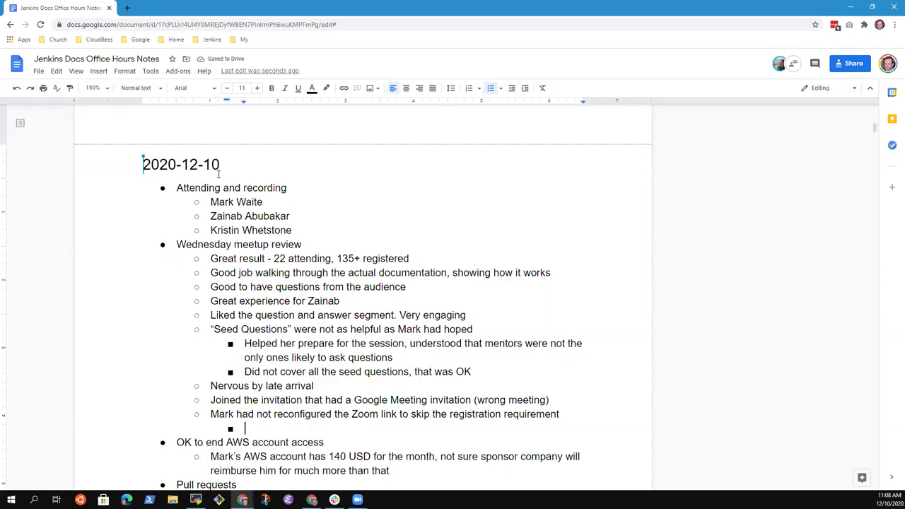
{"action": "type", "text": "Mistake to fix in the c"}
{"action": "key", "text": "BackSpace"}
{"action": "type", "text": "next webinar,"}
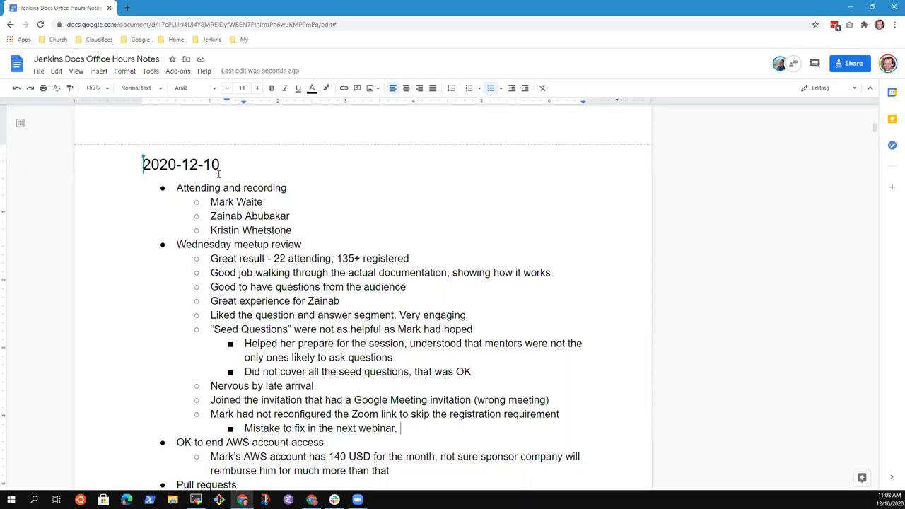
{"action": "type", "text": "don't turn peo"}
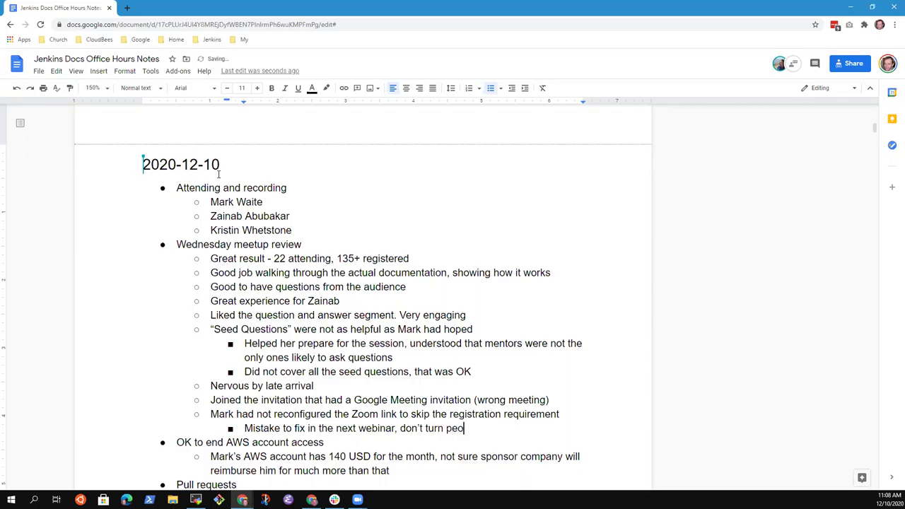
{"action": "type", "text": "ple away because t"}
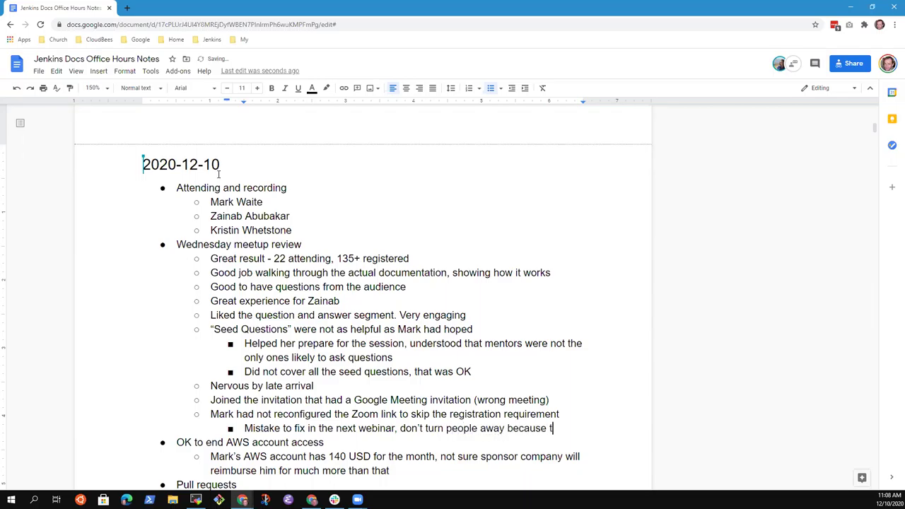
{"action": "key", "text": "BackSpace"}
{"action": "key", "text": "ctrl+BackSpace"}
{"action": "type", "text": "for registration"}
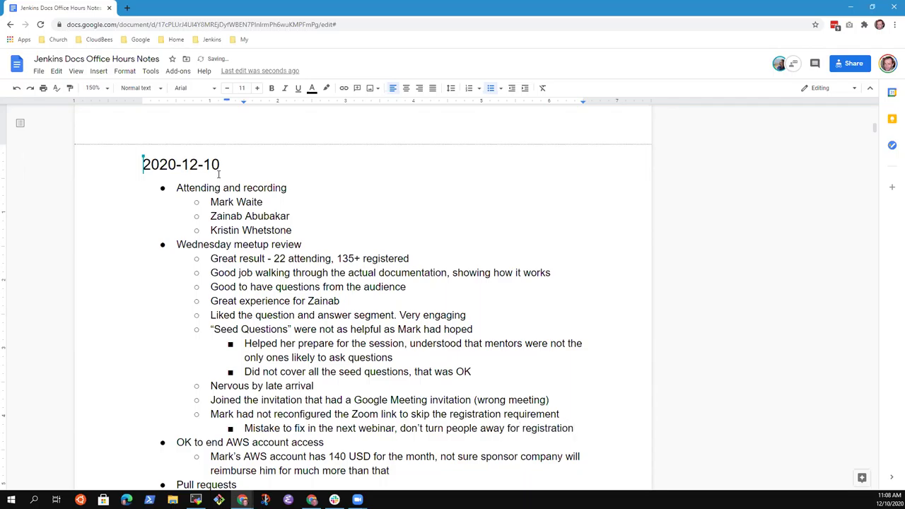
{"action": "key", "text": "Left"}
{"action": "key", "text": "Left"}
{"action": "key", "text": "Left"}
{"action": "key", "text": "Left"}
{"action": "key", "text": "Left"}
{"action": "key", "text": "Left"}
{"action": "key", "text": "Left"}
{"action": "key", "text": "Left"}
{"action": "key", "text": "Left"}
{"action": "key", "text": "Left"}
{"action": "key", "text": "Left"}
{"action": "key", "text": "Left"}
{"action": "type", "text": "non-"}
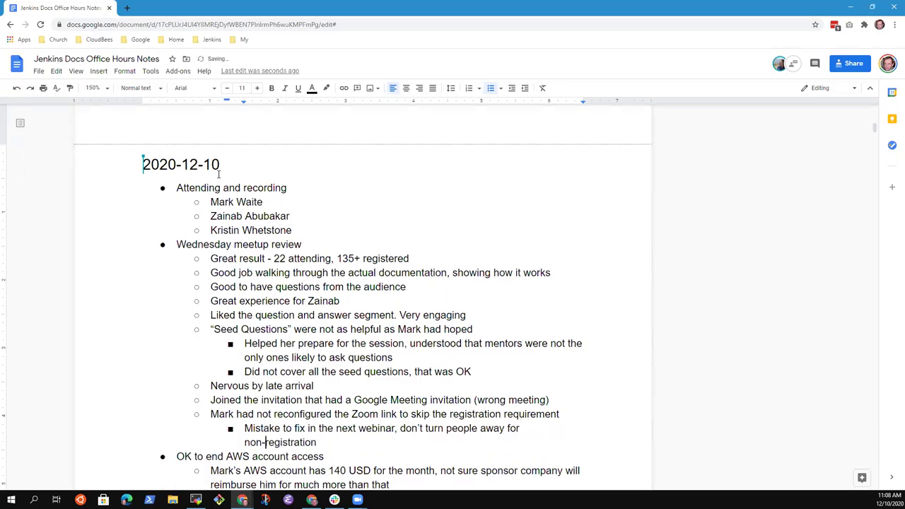
Reword the note to 'don't lose people for non-registration' and start an outdented bullet.
{"action": "key", "text": "Up"}
{"action": "key", "text": "ctrl+Right"}
{"action": "key", "text": "ctrl+Right"}
{"action": "key", "text": "ctrl+Right"}
{"action": "key", "text": "ctrl+Right"}
{"action": "key", "text": "ctrl+Right"}
{"action": "key", "text": "ctrl+Right"}
{"action": "key", "text": "ctrl+Right"}
{"action": "key", "text": "ctrl+shift+Left"}
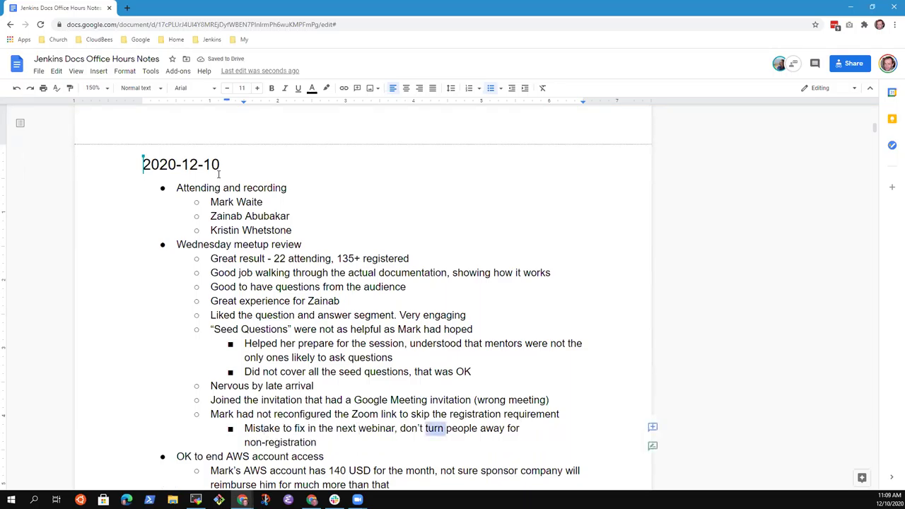
{"action": "type", "text": "lose"}
{"action": "key", "text": "ctrl+Right"}
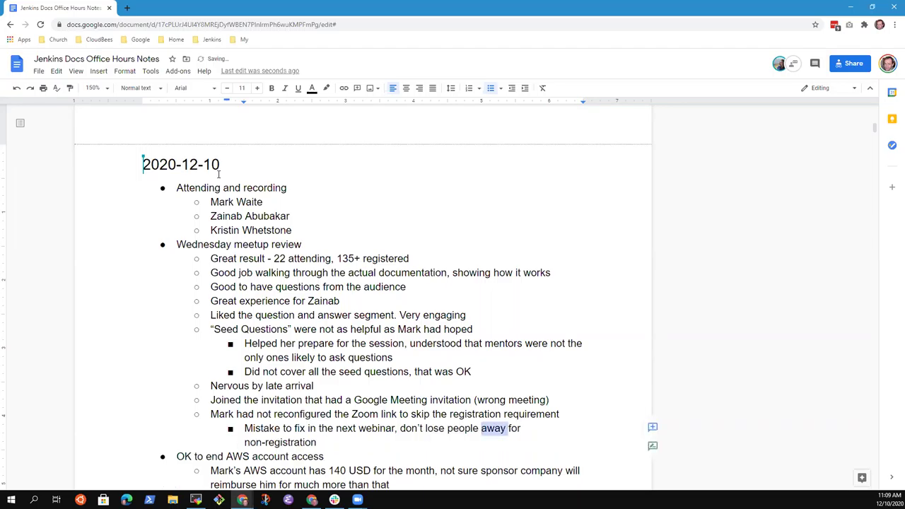
{"action": "key", "text": "ctrl+shift+Right"}
{"action": "key", "text": "Delete"}
{"action": "key", "text": "End"}
{"action": "key", "text": "Return"}
{"action": "key", "text": "shift+Tab"}
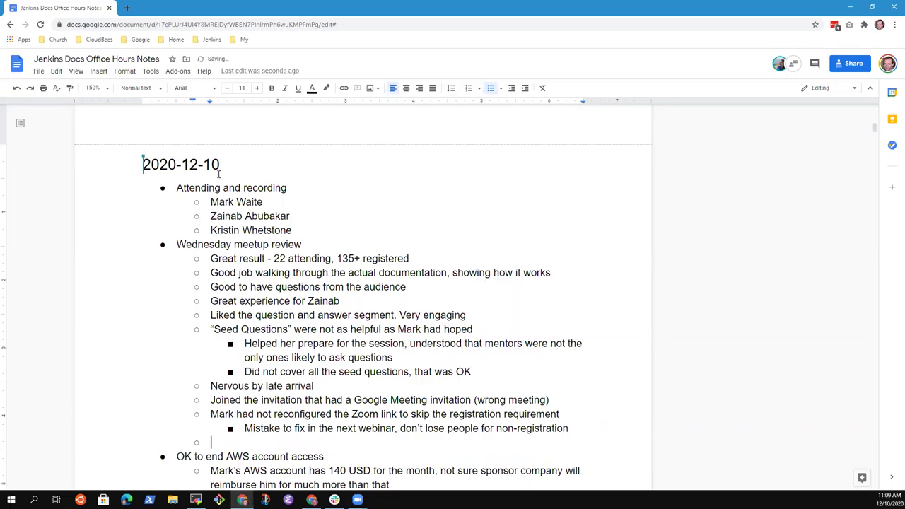
Note the wrapper slide deck was assembled at the last minute '(don't forget the deck)'.
{"action": "type", "text": "Slides"}
{"action": "key", "text": "BackSpace"}
{"action": "type", "text": "deck"}
{"action": "key", "text": "ctrl+BackSpace"}
{"action": "key", "text": "ctrl+BackSpace"}
{"action": "type", "text": "Mark assembled the slide"}
{"action": "key", "text": "ctrl+BackSpace"}
{"action": "type", "text": "wrapper"}
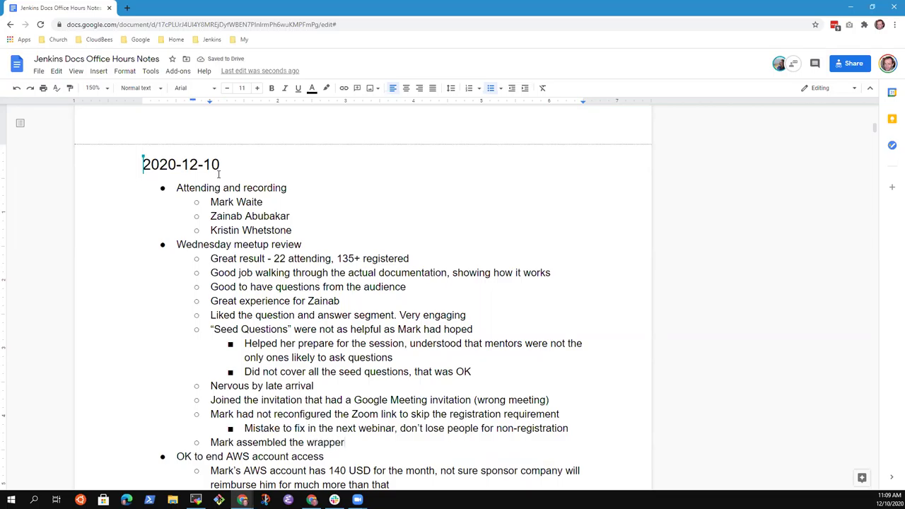
{"action": "type", "text": " slides"}
{"action": "key", "text": "ctrl+BackSpace"}
{"action": "type", "text": "slide deck ta"}
{"action": "key", "text": "BackSpace"}
{"action": "key", "text": "BackSpace"}
{"action": "type", "text": "at the last"}
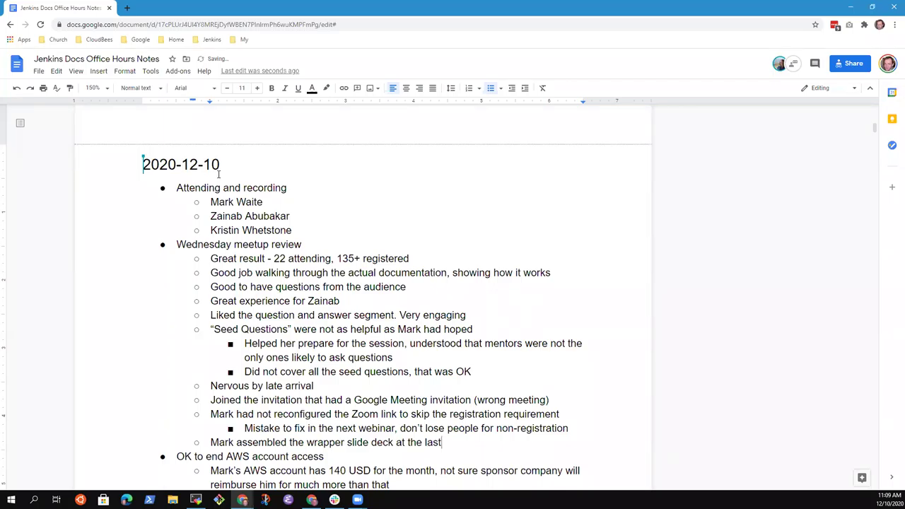
{"action": "type", "text": " minute (don't fortg"}
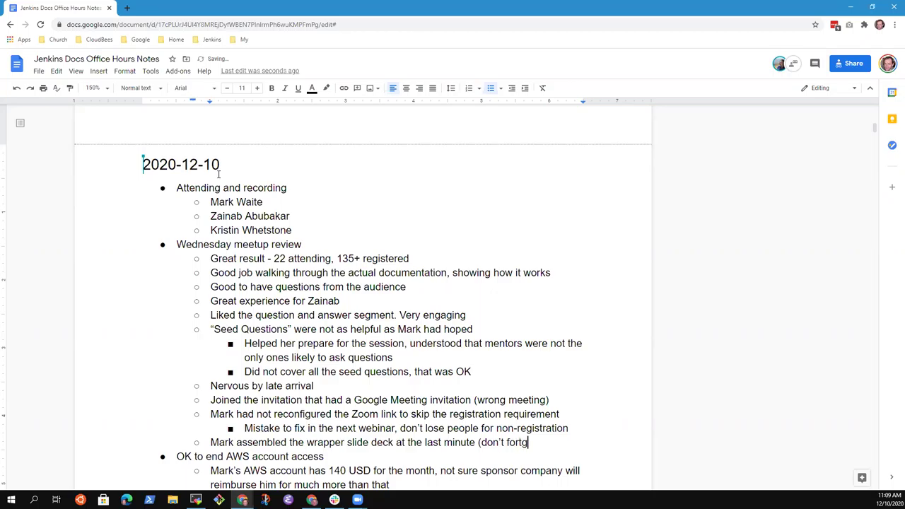
{"action": "key", "text": "BackSpace"}
{"action": "key", "text": "BackSpace"}
{"action": "type", "text": "get the deck)"}
{"action": "key", "text": "Up"}
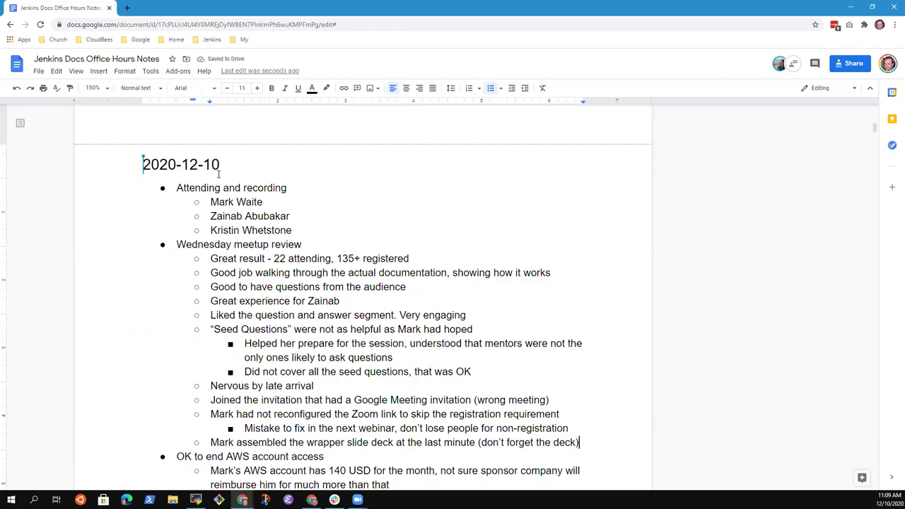
{"action": "key", "text": "Return"}
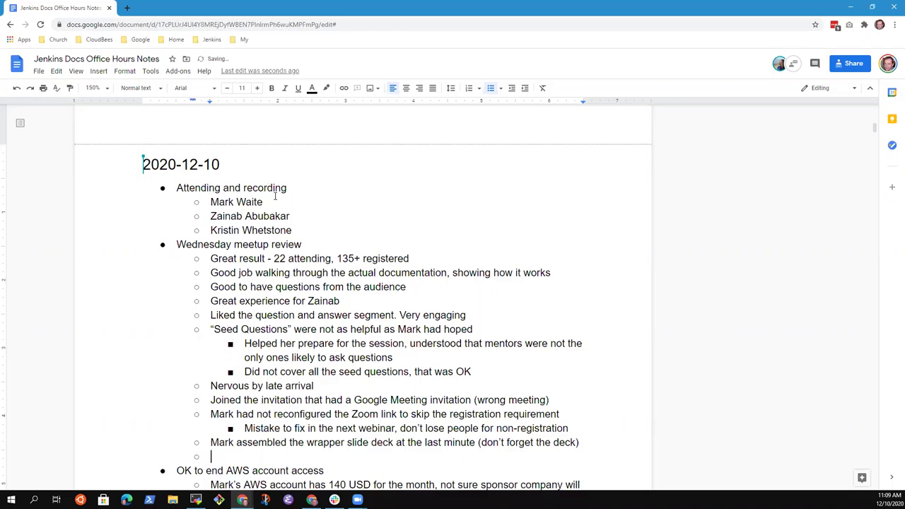
Add a sub-point that the co-presenter's slides helped with the organization and presentation.
{"action": "scroll", "coordinate": [297, 207], "scroll_direction": "down", "scroll_amount": 2}
{"action": "type", "text": "Zainab's slides helped "}
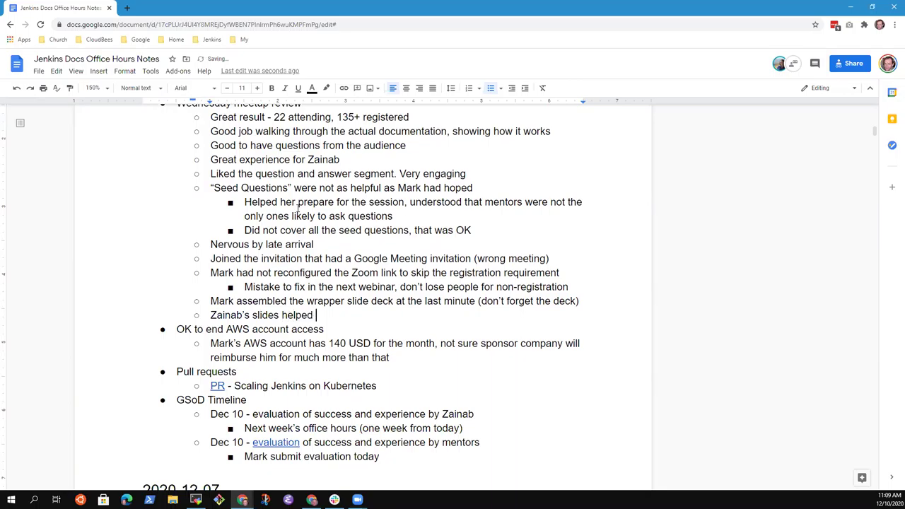
{"action": "type", "text": "with her"}
{"action": "key", "text": "BackSpace"}
{"action": "key", "text": "BackSpace"}
{"action": "key", "text": "BackSpace"}
{"action": "key", "text": "BackSpace"}
{"action": "key", "text": "BackSpace"}
{"action": "key", "text": "BackSpace"}
{"action": "key", "text": "BackSpace"}
{"action": "key", "text": "BackSpace"}
{"action": "type", "text": "with the orgnai"}
{"action": "key", "text": "BackSpace"}
{"action": "key", "text": "BackSpace"}
{"action": "key", "text": "BackSpace"}
{"action": "type", "text": "anization and presentation"}
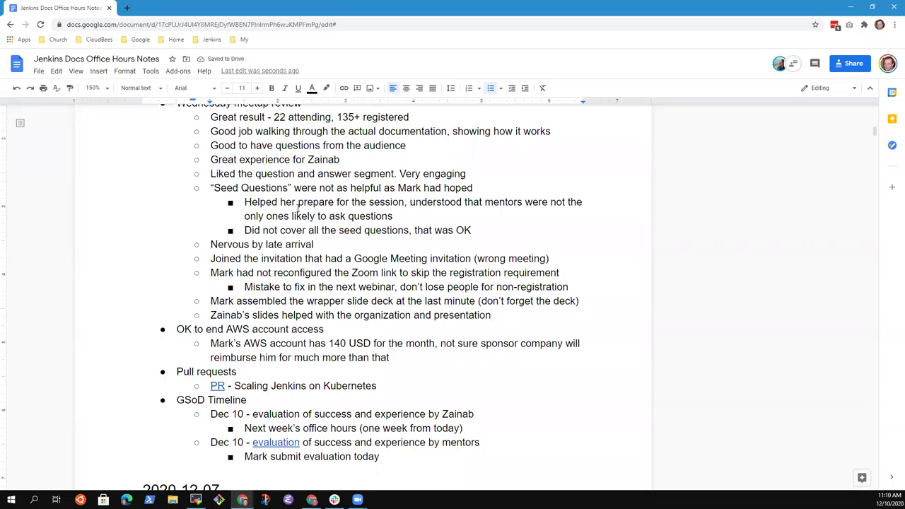
Move the parenthetical 'Don't forget the deck' onto its own indented sub-point, without parentheses and capitalized.
{"action": "key", "text": "Up"}
{"action": "key", "text": "Left"}
{"action": "key", "text": "Left"}
{"action": "key", "text": "BackSpace"}
{"action": "key", "text": "BackSpace"}
{"action": "key", "text": "Return"}
{"action": "key", "text": "Tab"}
{"action": "key", "text": "End"}
{"action": "key", "text": "BackSpace"}
{"action": "key", "text": "Delete"}
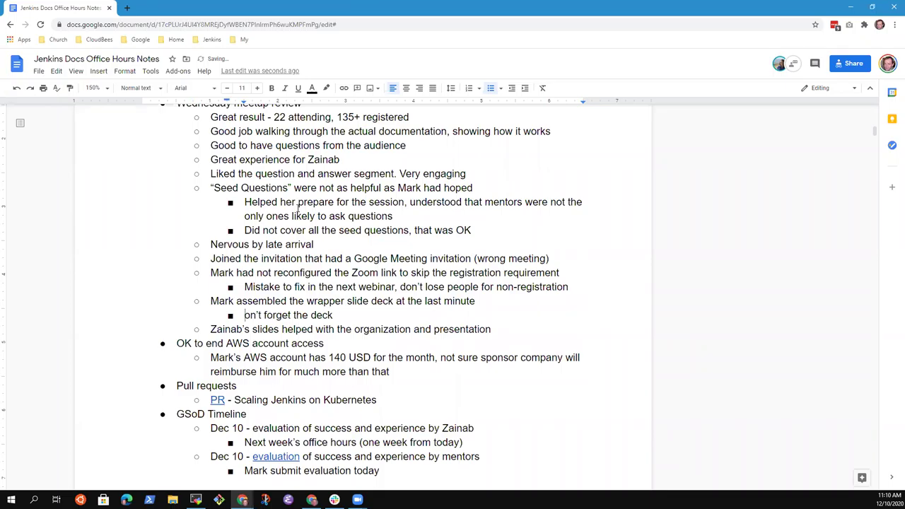
{"action": "type", "text": "D"}
{"action": "key", "text": "Down"}
{"action": "key", "text": "End"}
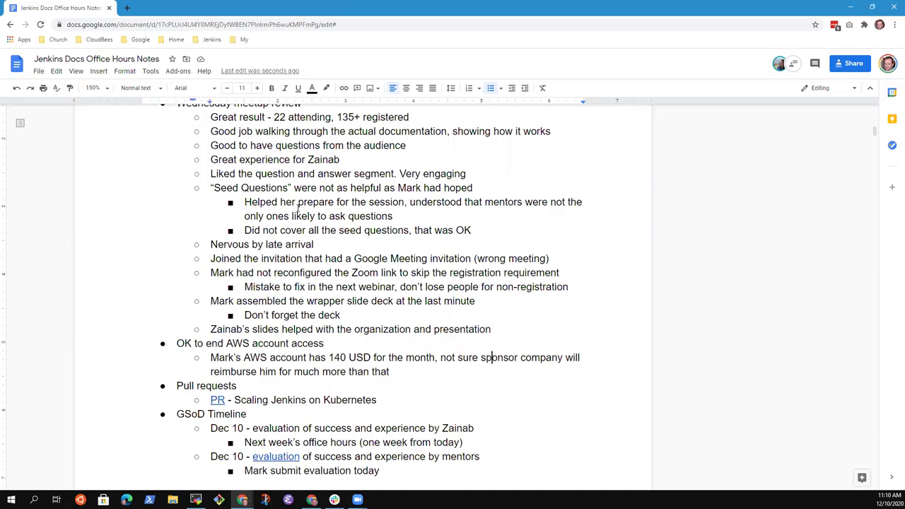
Place the caret at the end of the AWS balance note under the AWS account access item.
{"action": "key", "text": "Right"}
{"action": "key", "text": "shift+End"}
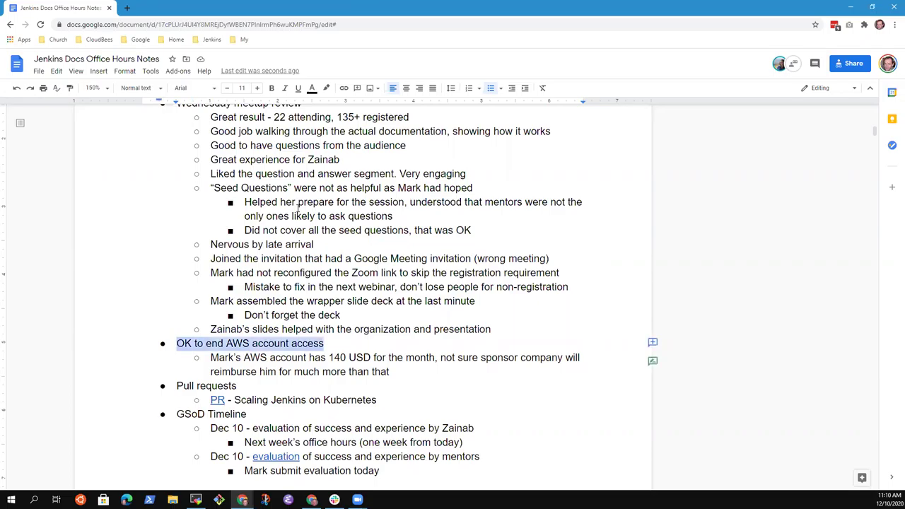
{"action": "key", "text": "Right"}
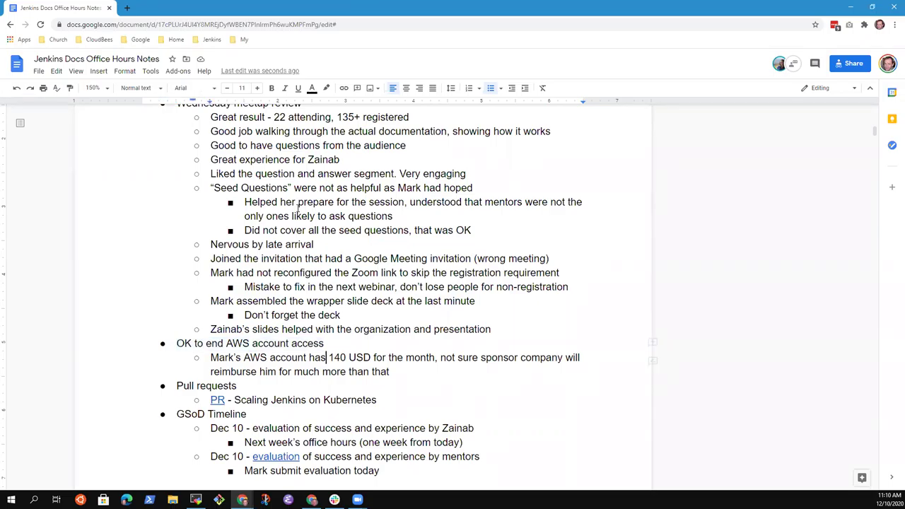
{"action": "key", "text": "ctrl+shift+Left"}
{"action": "key", "text": "ctrl+shift+Left"}
{"action": "key", "text": "ctrl+shift+Left"}
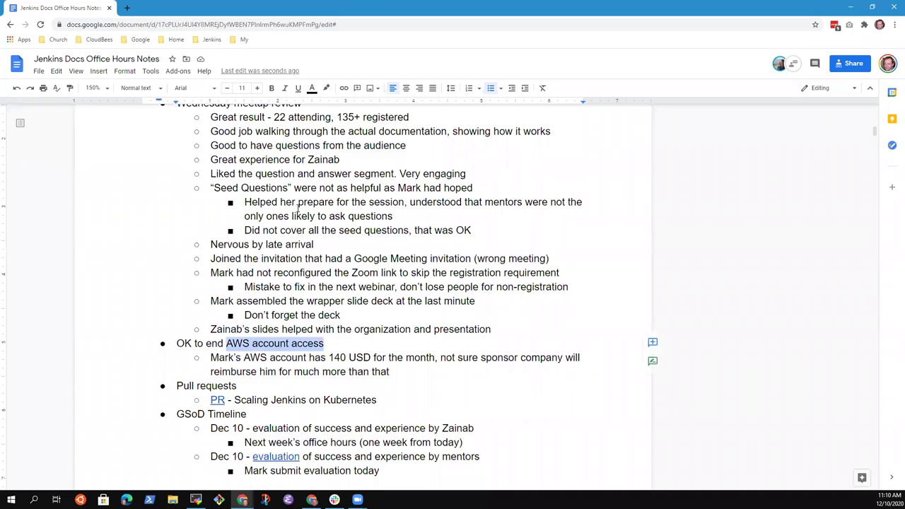
{"action": "key", "text": "Down"}
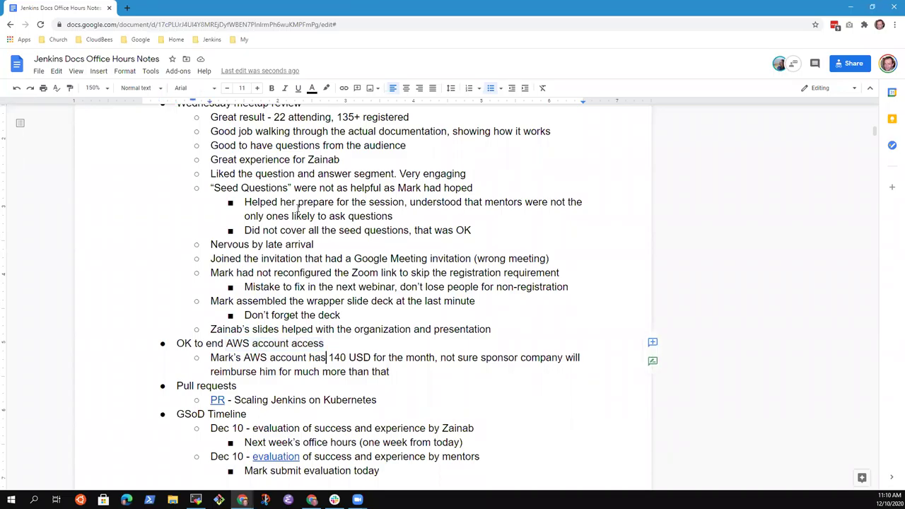
{"action": "key", "text": "ctrl+Left"}
{"action": "key", "text": "ctrl+Left"}
{"action": "key", "text": "ctrl+Left"}
{"action": "key", "text": "ctrl+Left"}
{"action": "key", "text": "shift+Down"}
{"action": "key", "text": "shift+Down"}
{"action": "key", "text": "shift+Left"}
{"action": "key", "text": "shift+Left"}
{"action": "key", "text": "shift+Left"}
{"action": "key", "text": "shift+Left"}
{"action": "key", "text": "shift+Left"}
{"action": "key", "text": "shift+Left"}
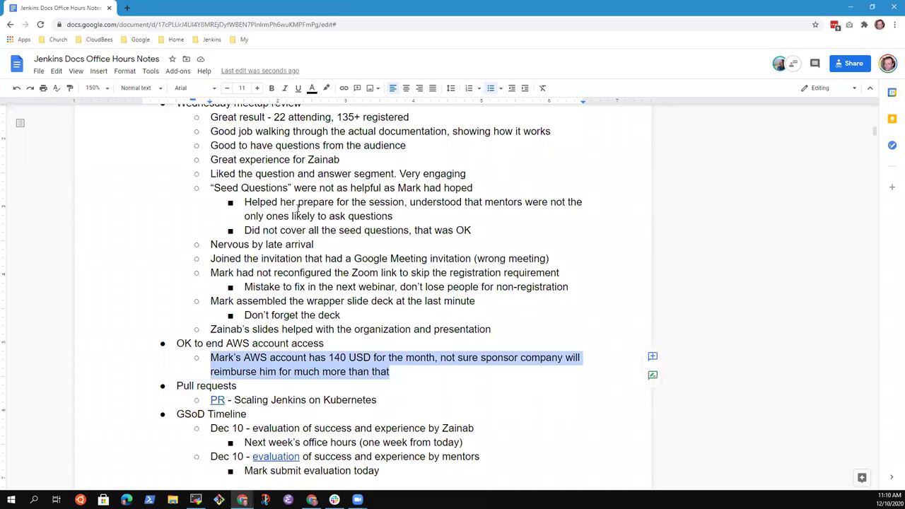
{"action": "key", "text": "Left"}
{"action": "key", "text": "Down"}
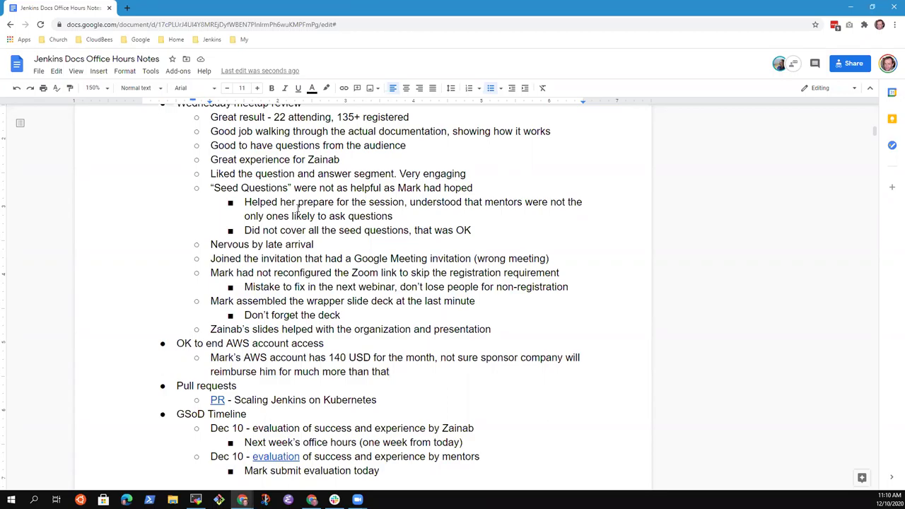
Add the sub-point 'Not used for the demo yesterday, not used this week, but was using it for Jenkins on AWS'.
{"action": "key", "text": "Return"}
{"action": "type", "text": "Not usd"}
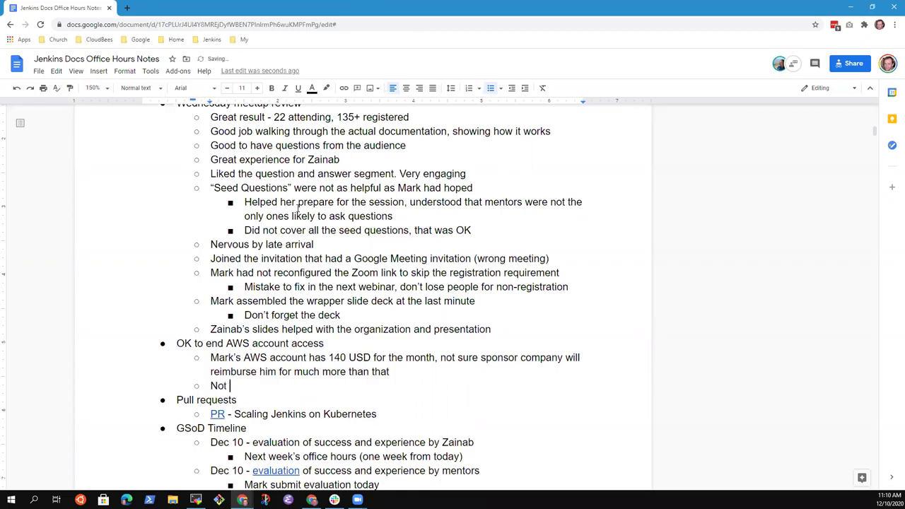
{"action": "key", "text": "BackSpace"}
{"action": "key", "text": "BackSpace"}
{"action": "key", "text": "BackSpace"}
{"action": "type", "text": "sed for the demo"}
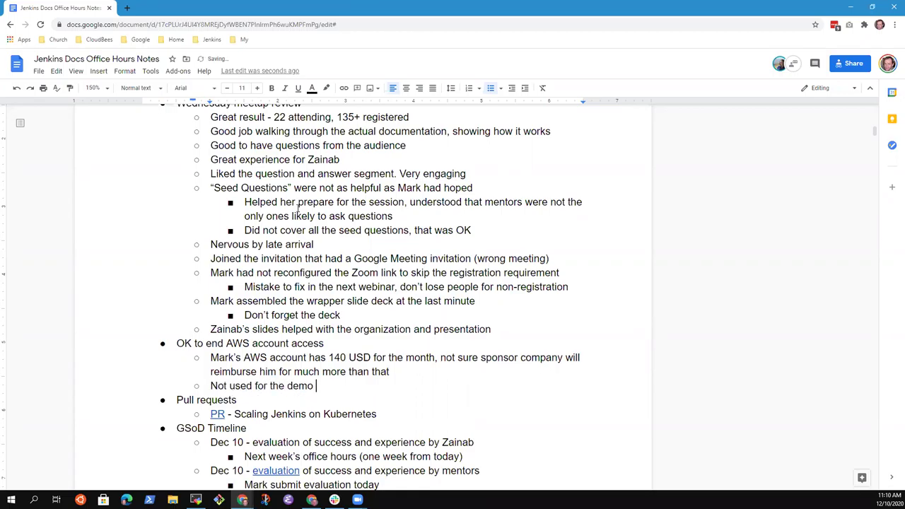
{"action": "type", "text": " yesterday"}
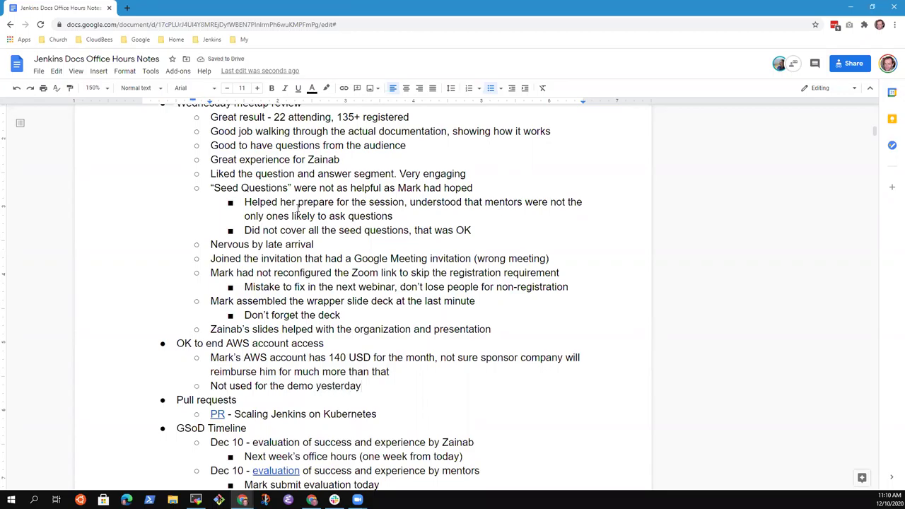
{"action": "type", "text": ", not used this week"}
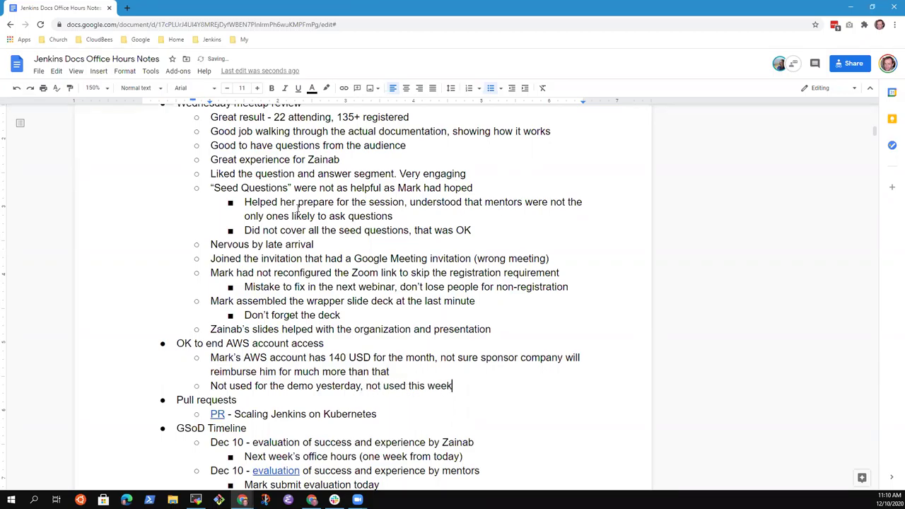
{"action": "type", "text": ", but was using it for Jen"}
{"action": "key", "text": "BackSpace"}
{"action": "key", "text": "BackSpace"}
{"action": "key", "text": "BackSpace"}
{"action": "type", "text": "jenki"}
{"action": "key", "text": "BackSpace"}
{"action": "key", "text": "BackSpace"}
{"action": "key", "text": "BackSpace"}
{"action": "key", "text": "BackSpace"}
{"action": "key", "text": "BackSpace"}
{"action": "type", "text": "Jenkins on "}
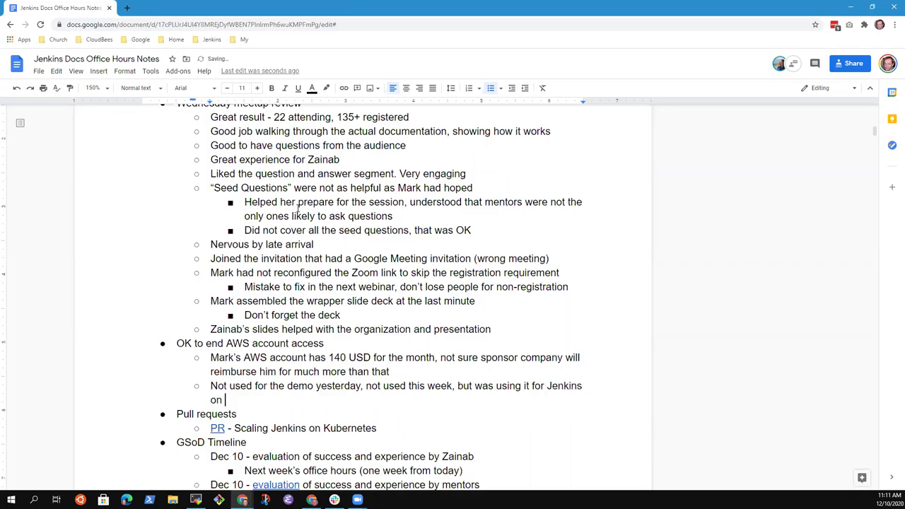
{"action": "type", "text": "AWS"}
Add a deeper-indented sub-point 'Planning to use it in the future'.
{"action": "key", "text": "Return"}
{"action": "key", "text": "Tab"}
{"action": "type", "text": "Planning"}
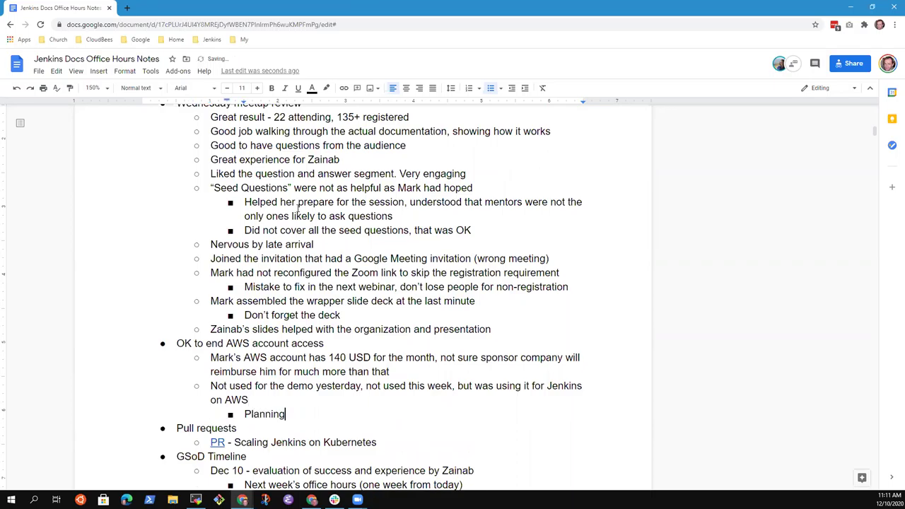
{"action": "type", "text": " to use it in the future"}
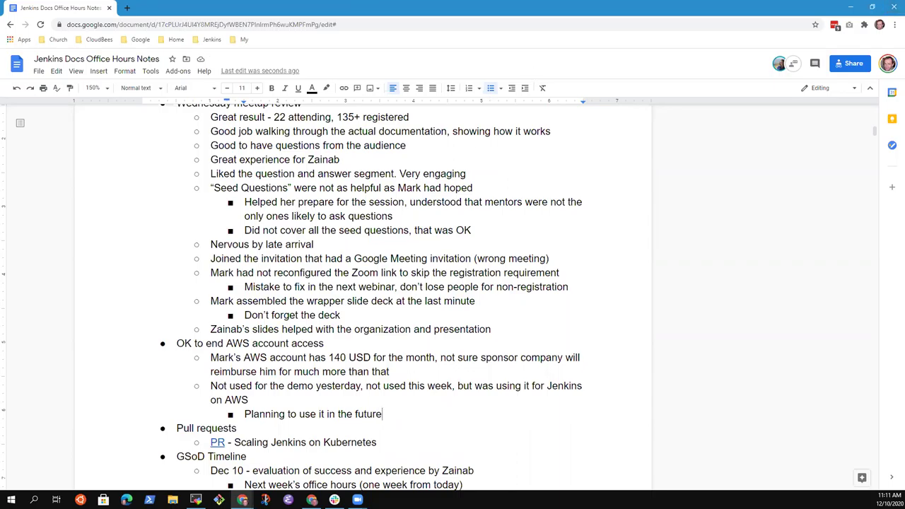
Add an action item to investigate the cost sources and the note 'Not using any capacity'.
{"action": "left_click", "coordinate": [385, 415]}
{"action": "key", "text": "Return"}
{"action": "key", "text": "shift+Tab"}
{"action": "type", "text": "Mark needs "}
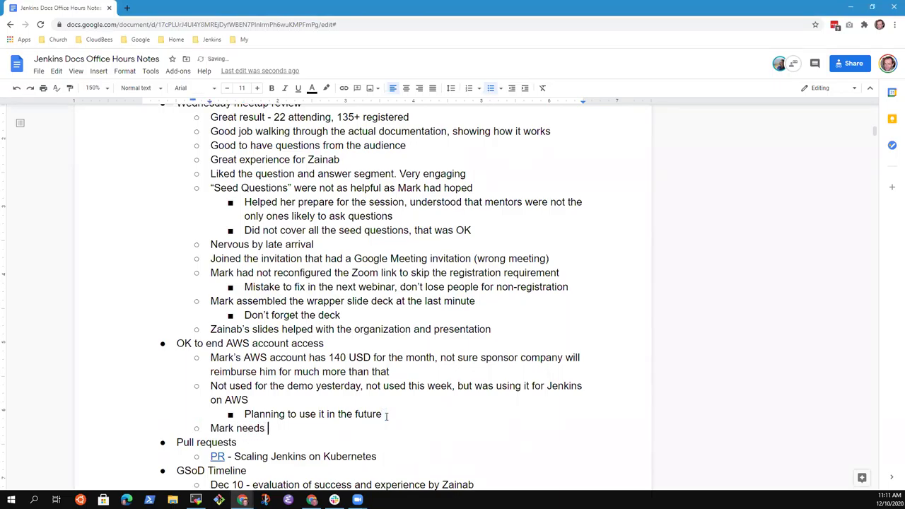
{"action": "type", "text": "to investigate the cost "}
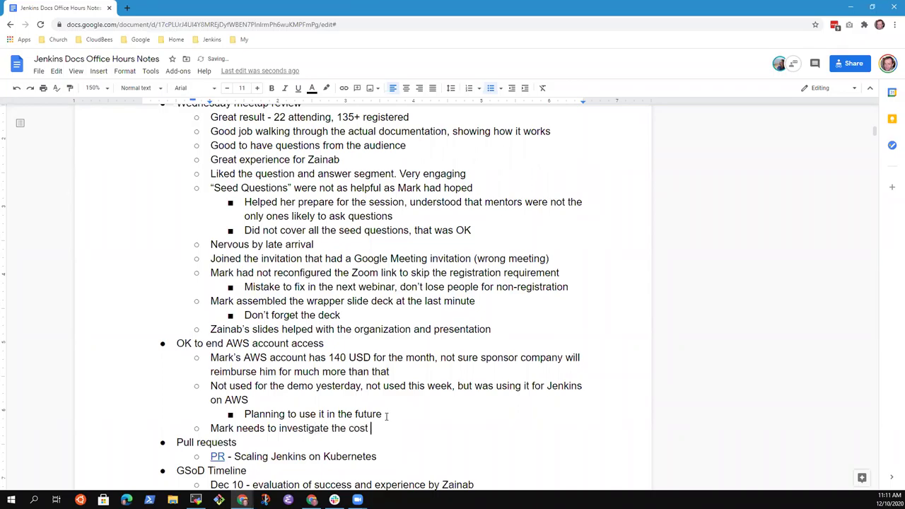
{"action": "type", "text": "sources"}
{"action": "left_click", "coordinate": [386, 415]}
{"action": "key", "text": "Return"}
{"action": "type", "text": "Not using any capacity"}
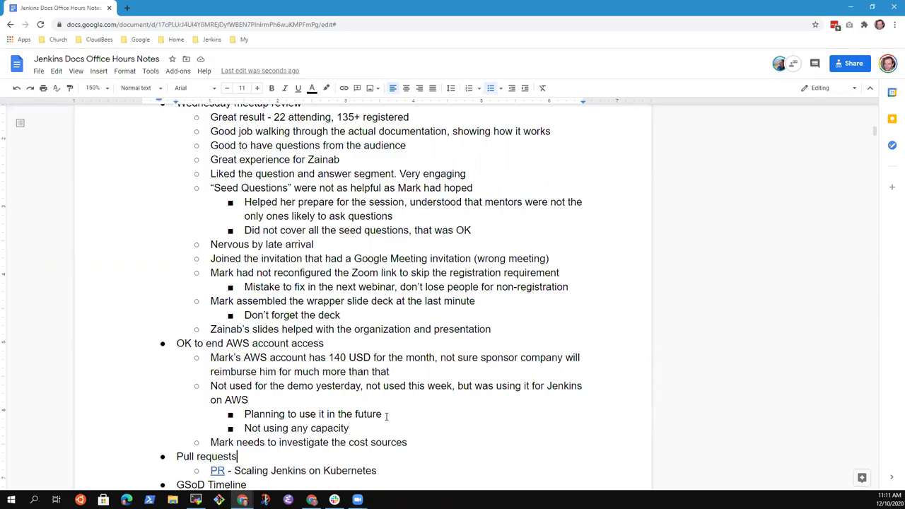
Append ', resolve them' to the cost-investigation action item and remove 'needs to'.
{"action": "key", "text": "Down"}
{"action": "key", "text": "End"}
{"action": "type", "text": ", resolve them"}
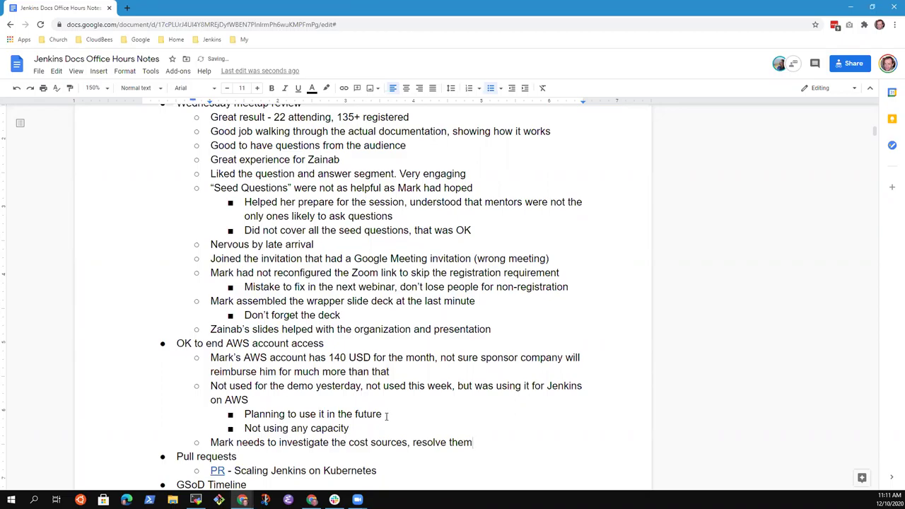
{"action": "key", "text": "Home"}
{"action": "key", "text": "ctrl+Right"}
{"action": "key", "text": "ctrl+shift+Left"}
{"action": "key", "text": "ctrl+shift+Left"}
{"action": "key", "text": "BackSpace"}
{"action": "key", "text": "End"}
{"action": "key", "text": "Home"}
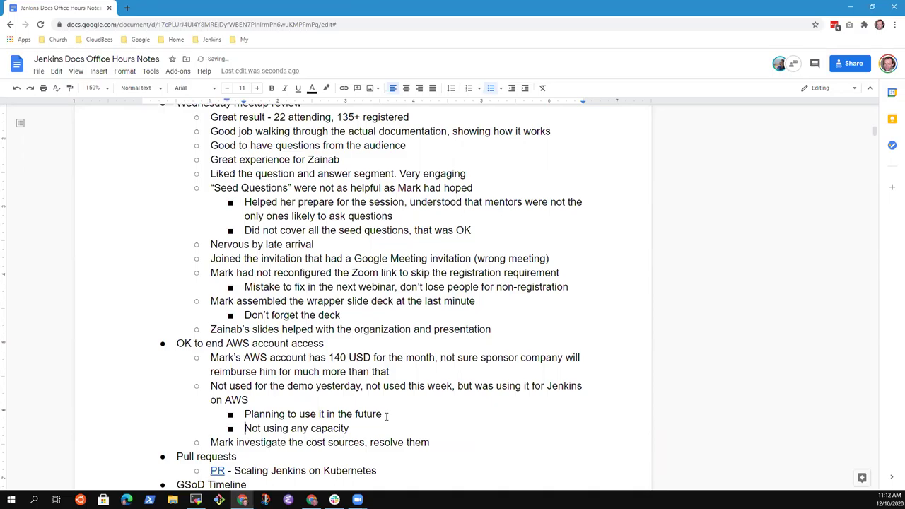
Delete 'end' from the AWS heading so it reads 'AWS account access'.
{"action": "key", "text": "Up"}
{"action": "key", "text": "Up"}
{"action": "key", "text": "Up"}
{"action": "key", "text": "Up"}
{"action": "key", "text": "Up"}
{"action": "key", "text": "Up"}
{"action": "key", "text": "ctrl+Right"}
{"action": "key", "text": "ctrl+shift+Left"}
{"action": "key", "text": "BackSpace"}
{"action": "key", "text": "End"}
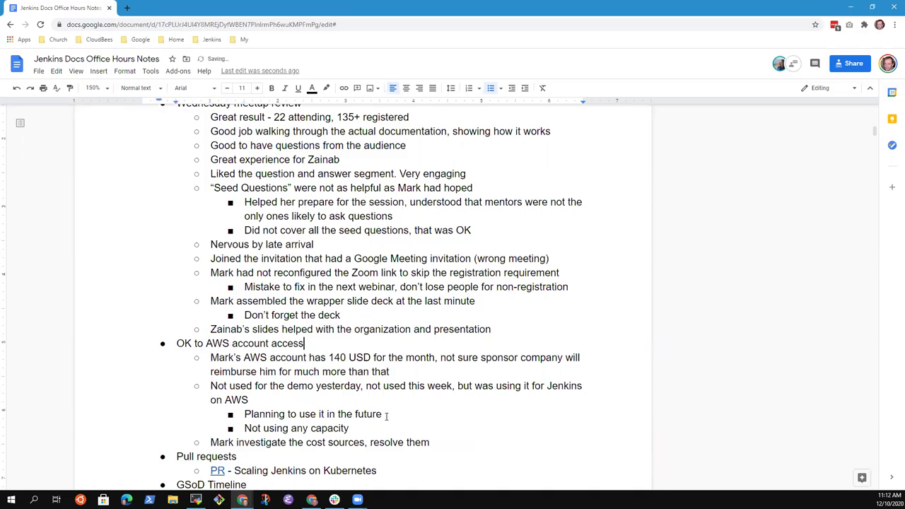
{"action": "key", "text": "Down"}
{"action": "key", "text": "Home"}
{"action": "key", "text": "shift+Down"}
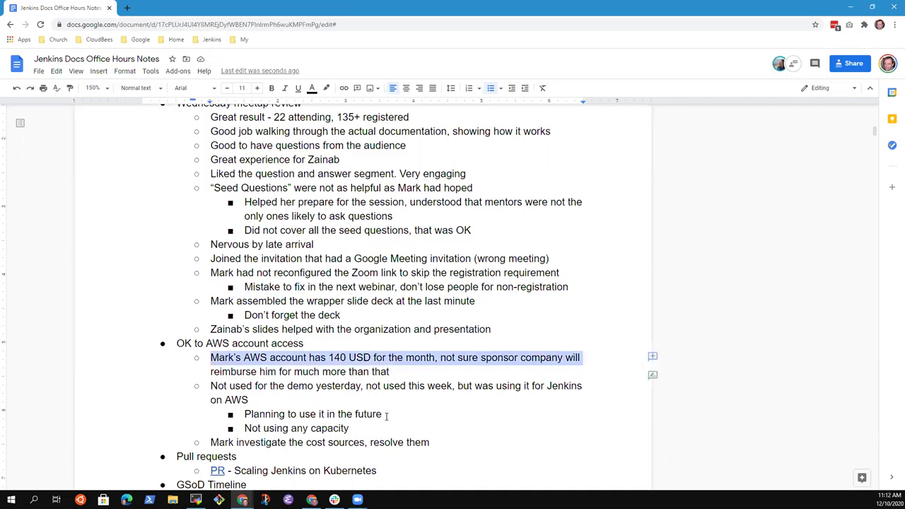
{"action": "key", "text": "shift+End"}
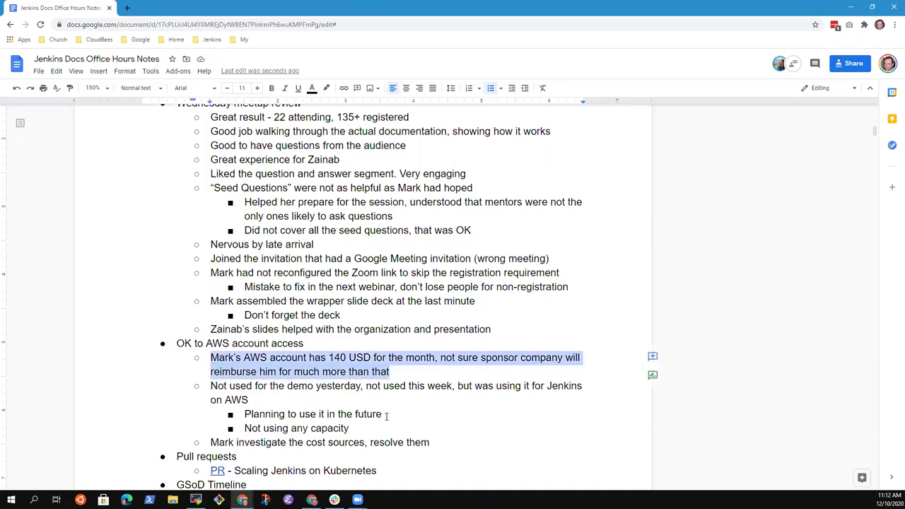
{"action": "key", "text": "Down"}
{"action": "key", "text": "Down"}
{"action": "key", "text": "Down"}
{"action": "key", "text": "Down"}
{"action": "key", "text": "Down"}
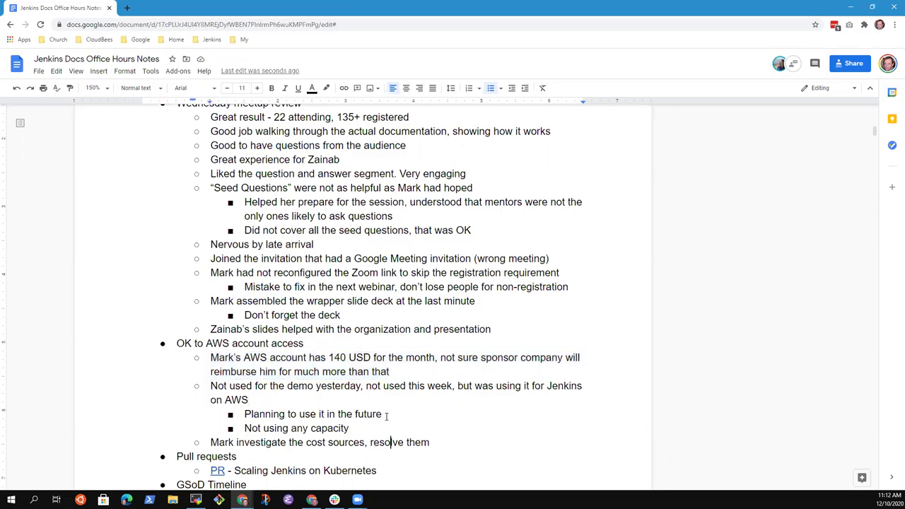
{"action": "key", "text": "End"}
Remove 'OK to' from the AWS heading and append 'to continue'.
{"action": "key", "text": "Up"}
{"action": "key", "text": "Up"}
{"action": "key", "text": "Up"}
{"action": "key", "text": "Up"}
{"action": "key", "text": "Up"}
{"action": "key", "text": "Up"}
{"action": "key", "text": "Up"}
{"action": "key", "text": "Up"}
{"action": "key", "text": "Down"}
{"action": "key", "text": "Home"}
{"action": "key", "text": "ctrl+shift+Right"}
{"action": "key", "text": "ctrl+shift+Right"}
{"action": "key", "text": "Delete"}
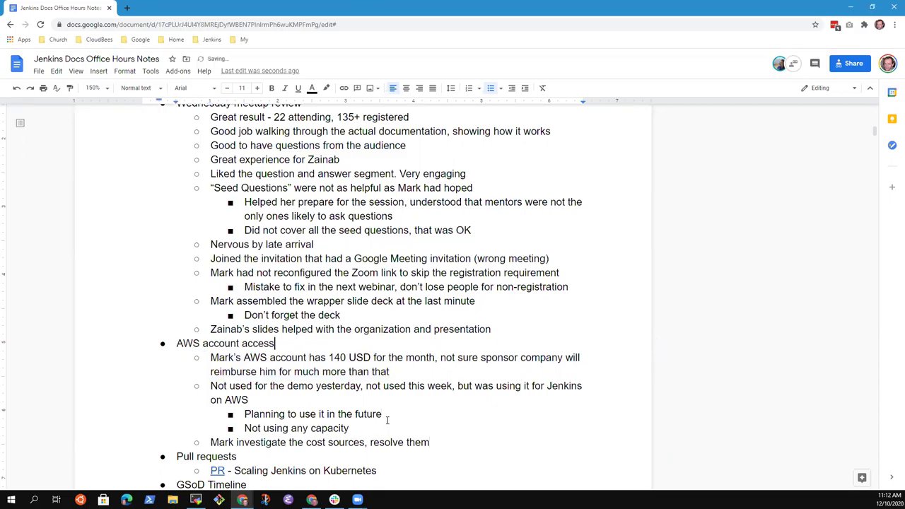
{"action": "key", "text": "End"}
{"action": "type", "text": "to continue"}
{"action": "key", "text": "shift+Home"}
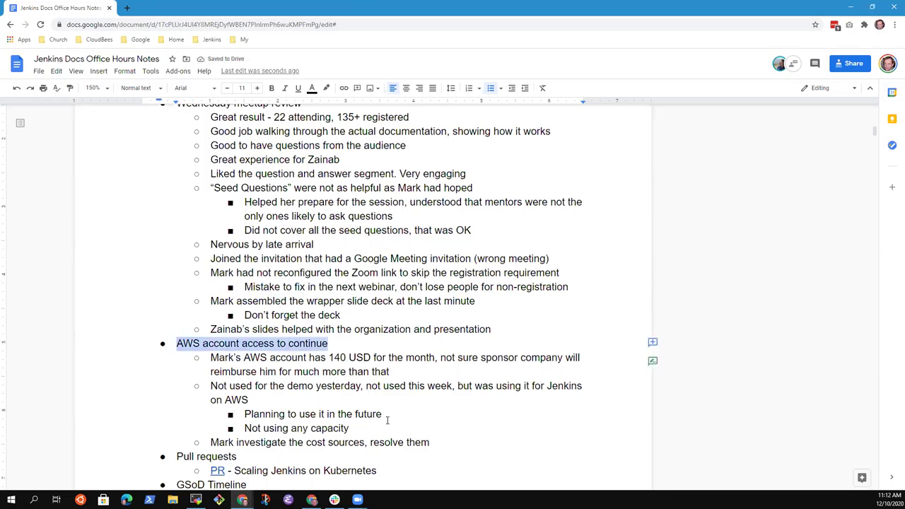
Move the caret onto the PR link under Pull requests to reveal its address.
{"action": "key", "text": "Down"}
{"action": "key", "text": "Down"}
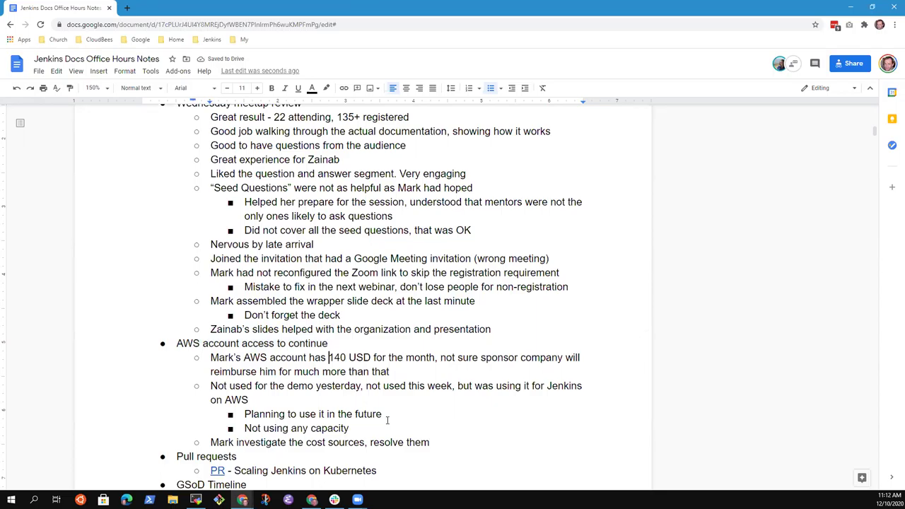
{"action": "key", "text": "Down"}
{"action": "key", "text": "Down"}
{"action": "key", "text": "Down"}
{"action": "key", "text": "End"}
{"action": "key", "text": "Down"}
{"action": "key", "text": "Down"}
{"action": "key", "text": "Down"}
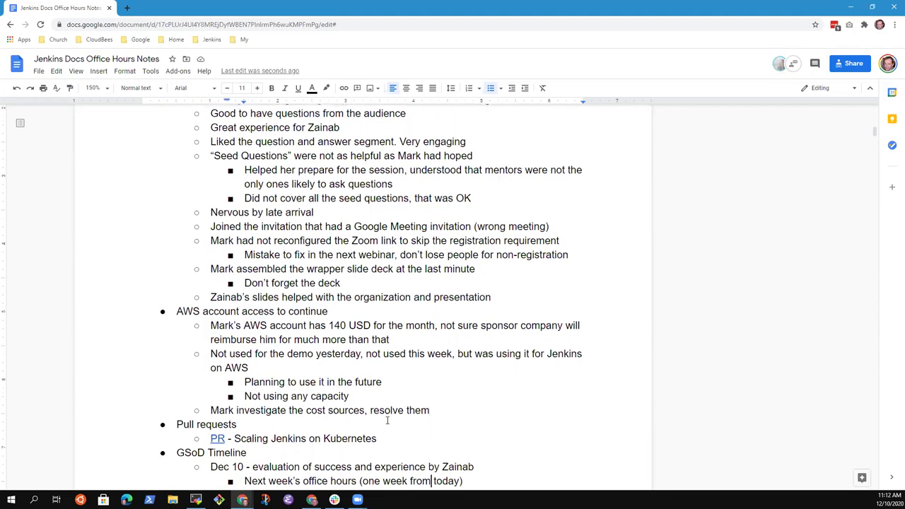
{"action": "key", "text": "Up"}
{"action": "key", "text": "Up"}
{"action": "key", "text": "Home"}
{"action": "key", "text": "shift+End"}
{"action": "key", "text": "Down"}
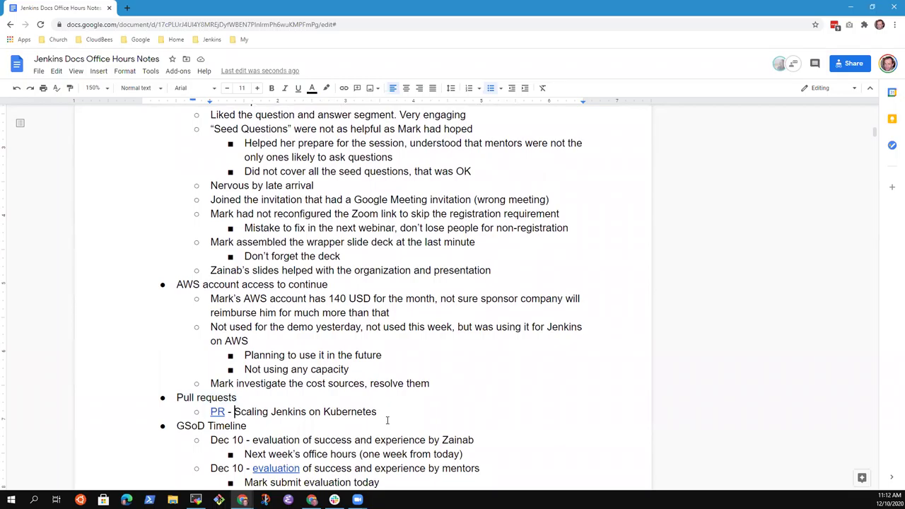
{"action": "key", "text": "Home"}
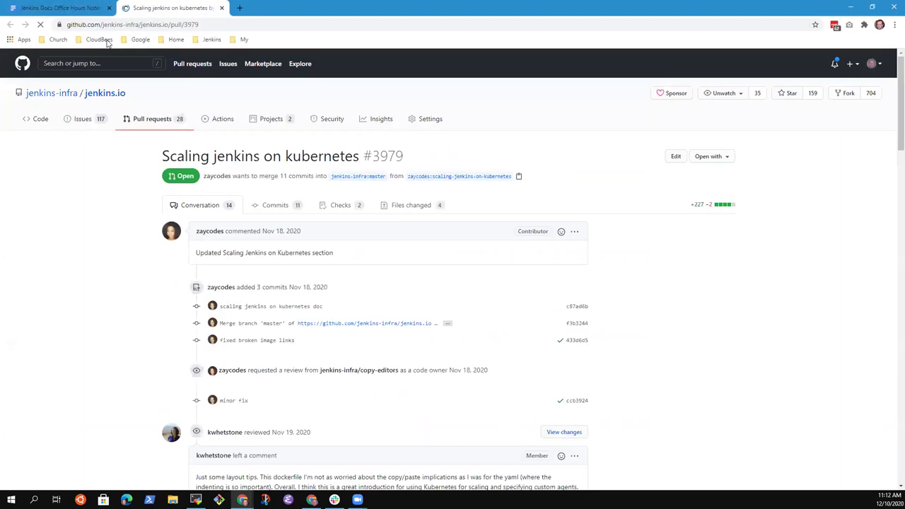
View pull request #3979 'Scaling jenkins on kubernetes', then return to the notes at the PR line's end.
{"action": "left_click", "coordinate": [70, 7]}
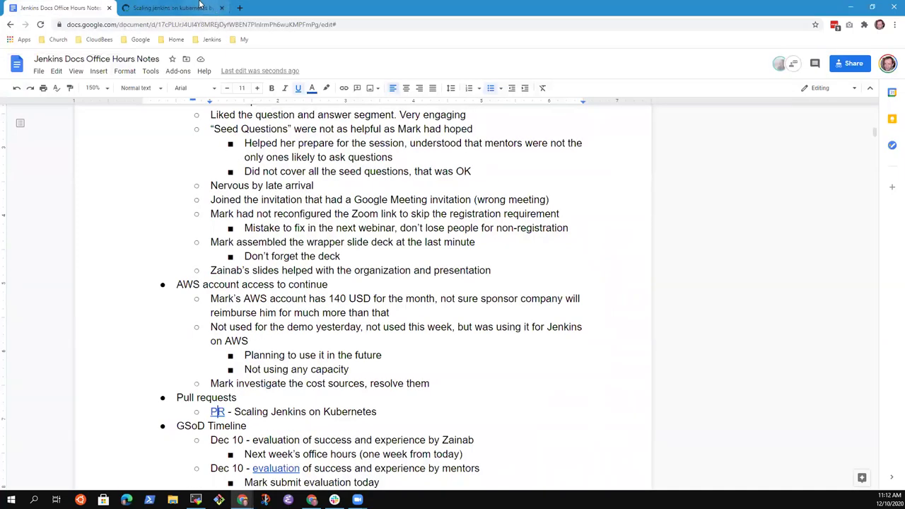
{"action": "left_click", "coordinate": [198, 8]}
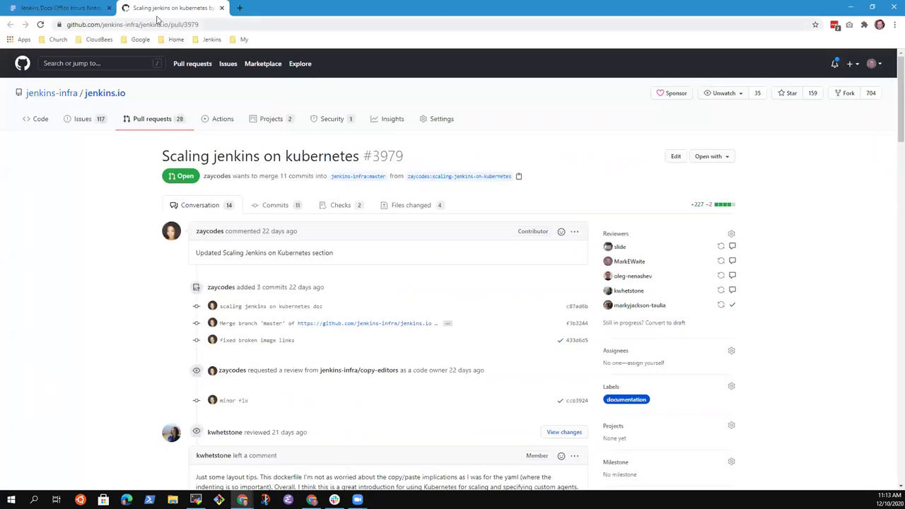
{"action": "left_click", "coordinate": [69, 7]}
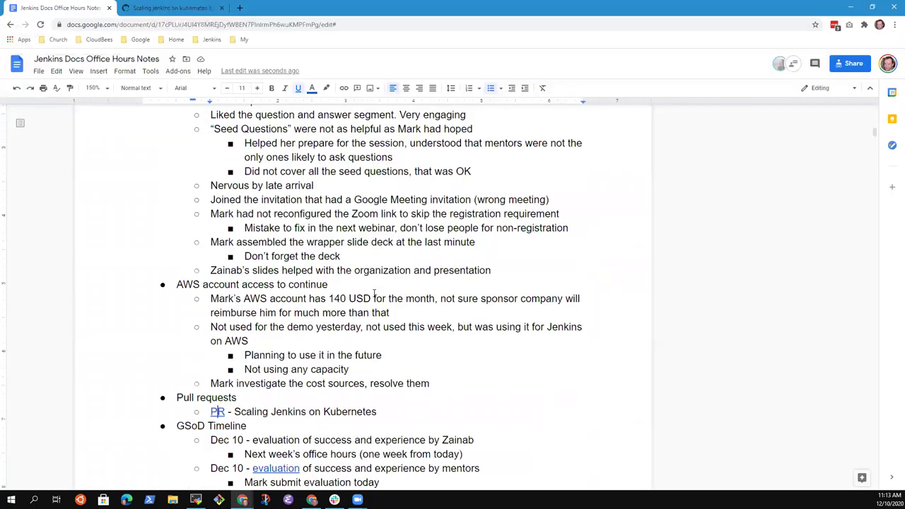
{"action": "left_click", "coordinate": [381, 412]}
Add an indented sub-point 'Docs SIG meeting is tomorrow, with metrics reporting' under the PR item.
{"action": "key", "text": "Return"}
{"action": "key", "text": "Return"}
{"action": "key", "text": "Tab"}
{"action": "type", "text": "Mark"}
{"action": "key", "text": "shift+Home"}
{"action": "type", "text": "DOcs"}
{"action": "key", "text": "ctrl+BackSpace"}
{"action": "type", "text": "Docs SIG "}
{"action": "type", "text": "meeting is tomor"}
{"action": "type", "text": "row, "}
{"action": "type", "text": " with metr"}
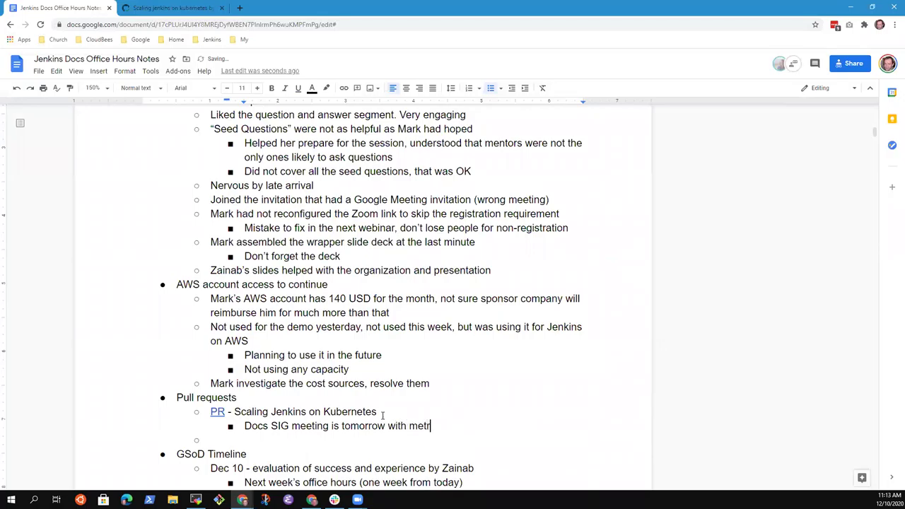
{"action": "type", "text": "ics reporting"}
Add a sub-point that a team member wants that pull request off the metrics.
{"action": "key", "text": "Return"}
{"action": "type", "text": "Mark want"}
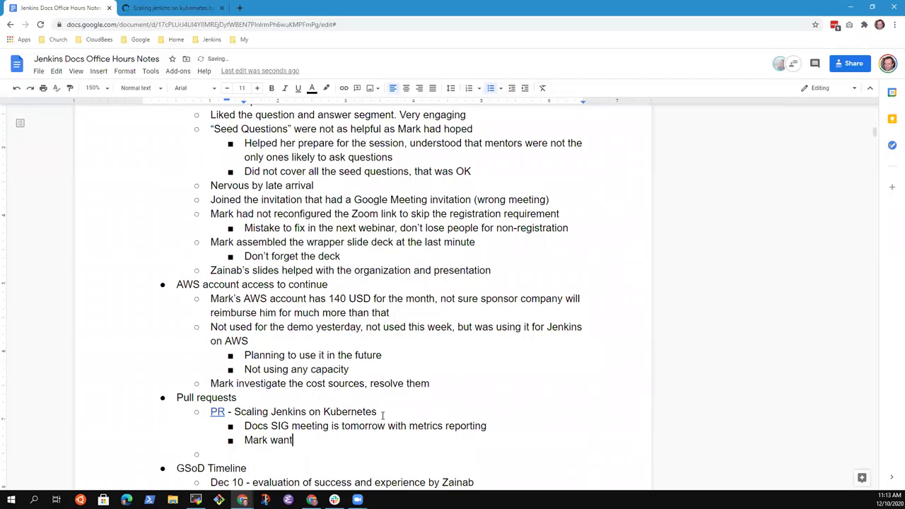
{"action": "type", "text": "s that pull request of  t"}
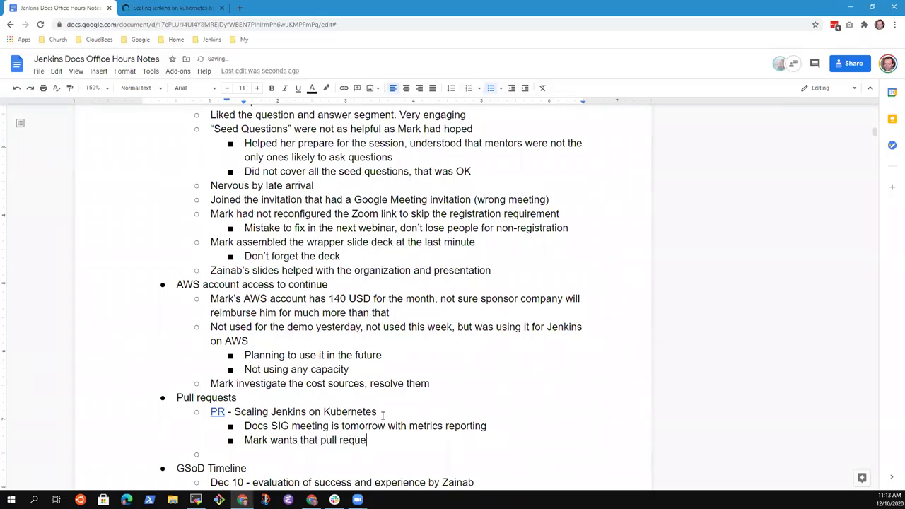
{"action": "key", "text": "BackSpace"}
{"action": "key", "text": "BackSpace"}
{"action": "key", "text": "BackSpace"}
{"action": "type", "text": "f the metrics"}
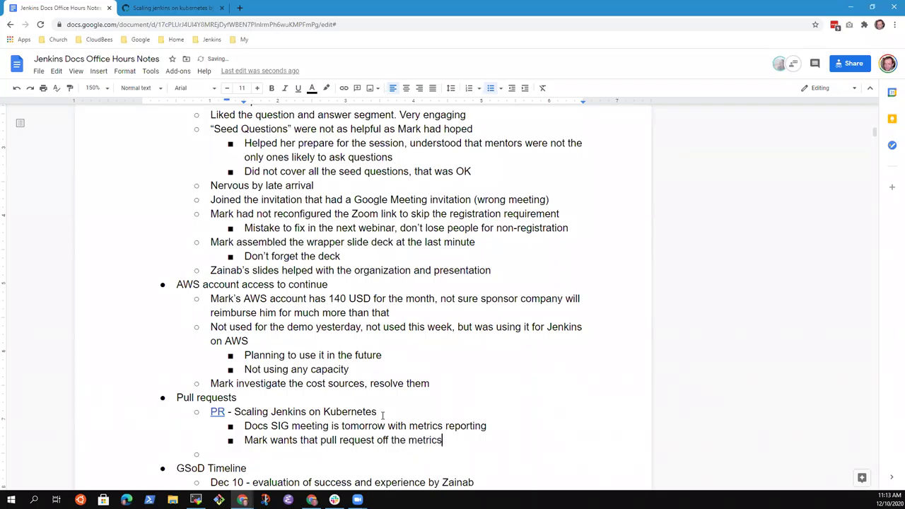
Remove the empty sub-bullet and add a top-level item 'Helm installation instructions'.
{"action": "key", "text": "Down"}
{"action": "key", "text": "BackSpace"}
{"action": "key", "text": "BackSpace"}
{"action": "key", "text": "BackSpace"}
{"action": "key", "text": "Return"}
{"action": "key", "text": "shift+Tab"}
{"action": "key", "text": "shift+Tab"}
{"action": "type", "text": "Helm installation instructions"}
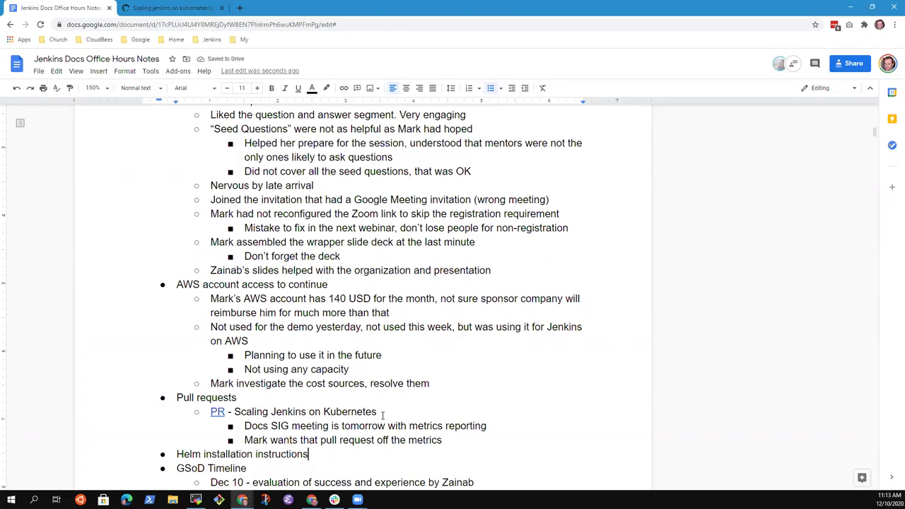
Add the sub-point 'While preparing for the session, planned to use the Helm chart'.
{"action": "key", "text": "Return"}
{"action": "key", "text": "Tab"}
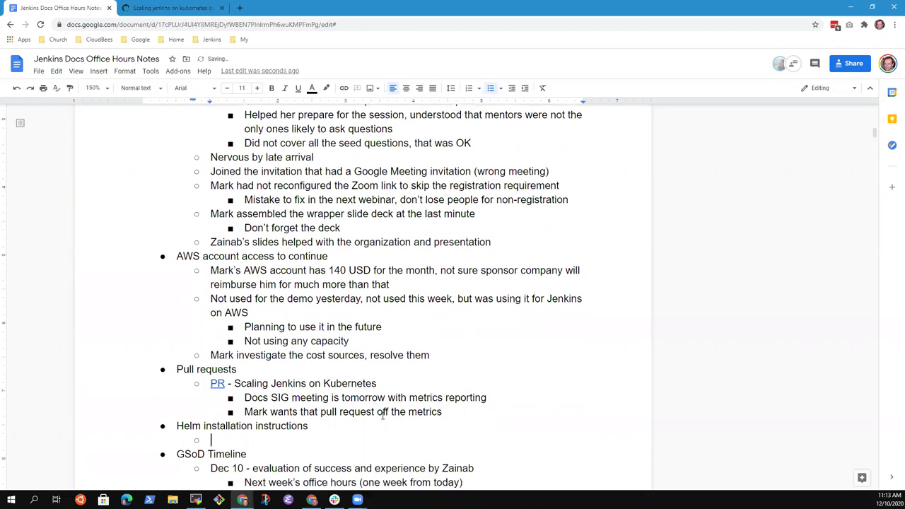
{"action": "type", "text": "While preparin"}
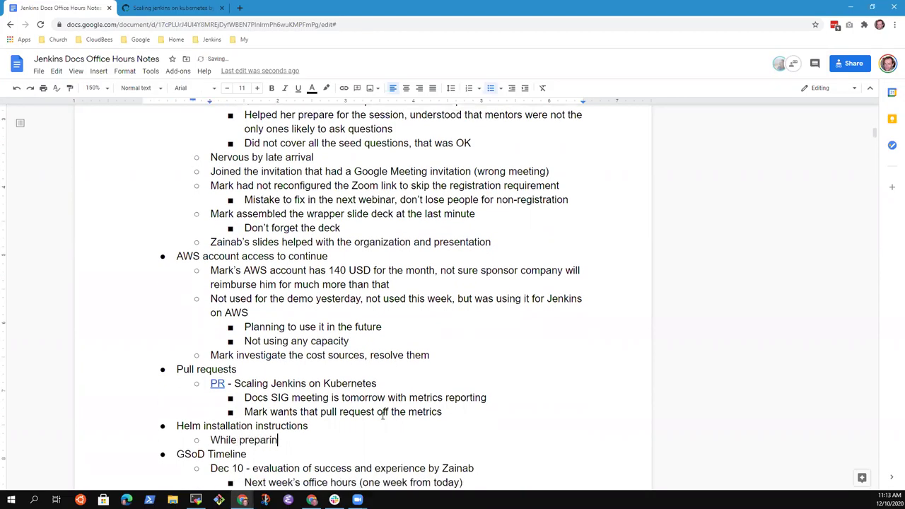
{"action": "type", "text": "g for the session"}
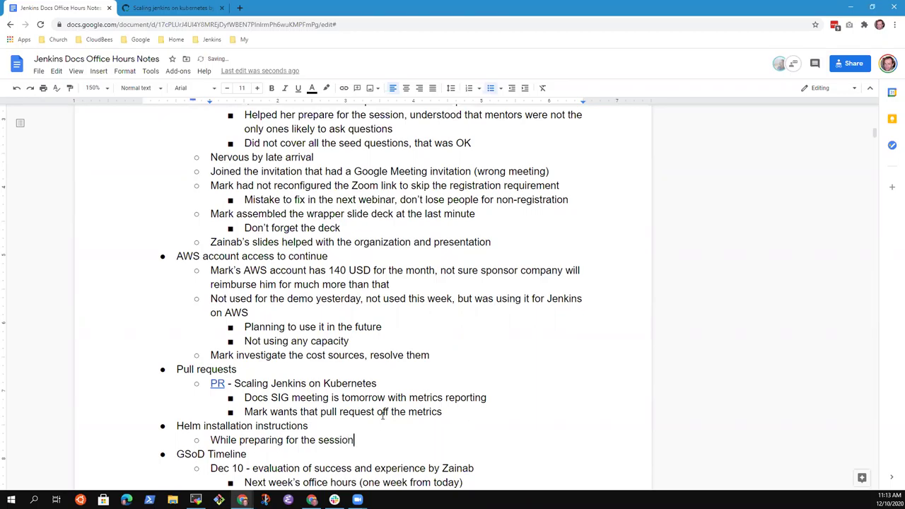
{"action": "type", "text": ", planned to use"}
{"action": "type", "text": " Helm"}
{"action": "key", "text": "BackSpace"}
{"action": "key", "text": "BackSpace"}
{"action": "key", "text": "BackSpace"}
{"action": "key", "text": "BackSpace"}
{"action": "type", "text": "the Helm "}
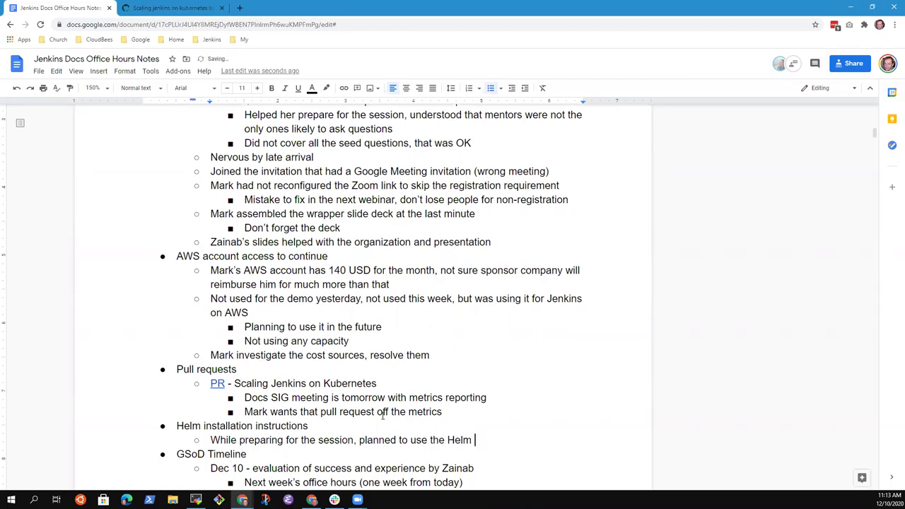
{"action": "type", "text": "chart"}
Nest 'Saw updates to the official values.yaml' one level deeper beneath it.
{"action": "key", "text": "Return"}
{"action": "key", "text": "Tab"}
{"action": "type", "text": "Saw upda"}
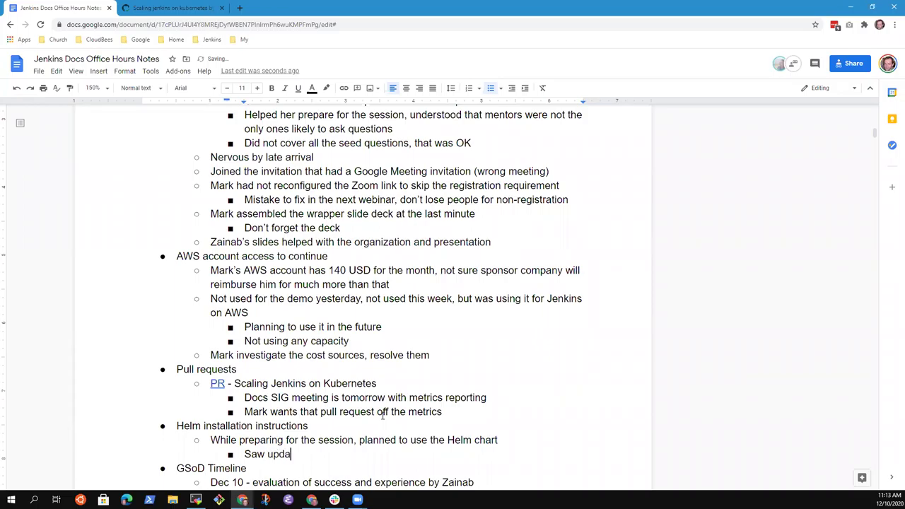
{"action": "type", "text": "tes ot He"}
{"action": "key", "text": "BackSpace"}
{"action": "key", "text": "BackSpace"}
{"action": "key", "text": "BackSpace"}
{"action": "key", "text": "BackSpace"}
{"action": "type", "text": "to the official "}
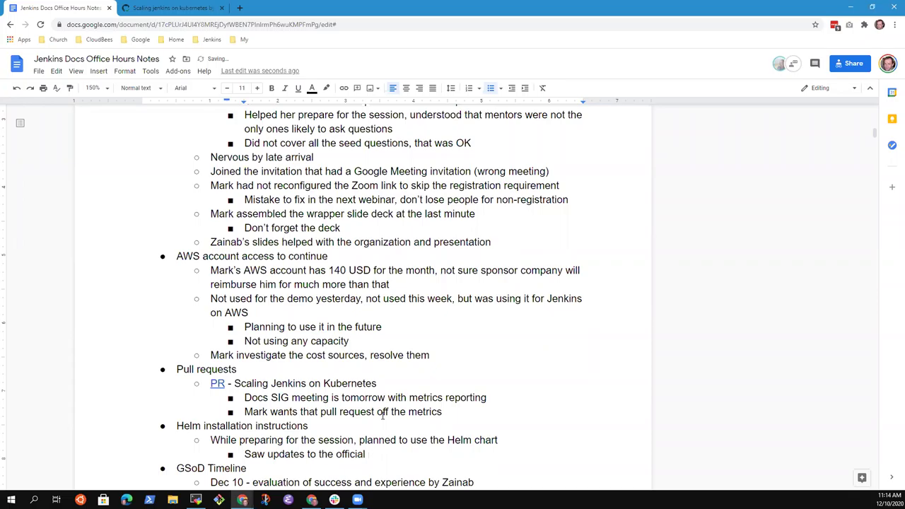
{"action": "type", "text": "values.yaml"}
Add 'Could not install even with user 0 on the Windows computer' and select 'Helm chart'.
{"action": "key", "text": "Return"}
{"action": "type", "text": "Could not install on"}
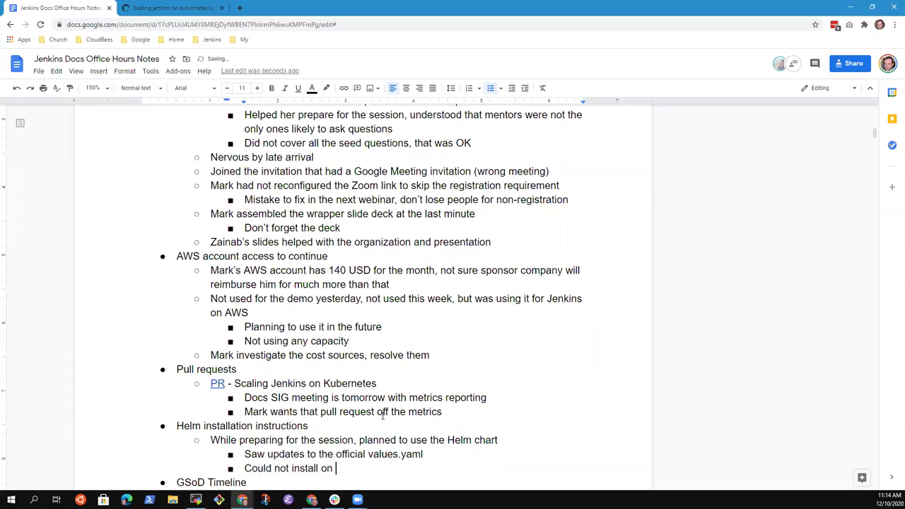
{"action": "key", "text": "BackSpace"}
{"action": "key", "text": "BackSpace"}
{"action": "key", "text": "BackSpace"}
{"action": "type", "text": "with"}
{"action": "key", "text": "BackSpace"}
{"action": "key", "text": "BackSpace"}
{"action": "key", "text": "BackSpace"}
{"action": "key", "text": "BackSpace"}
{"action": "key", "text": "BackSpace"}
{"action": "type", "text": "even with user 0 on the Windows computer"}
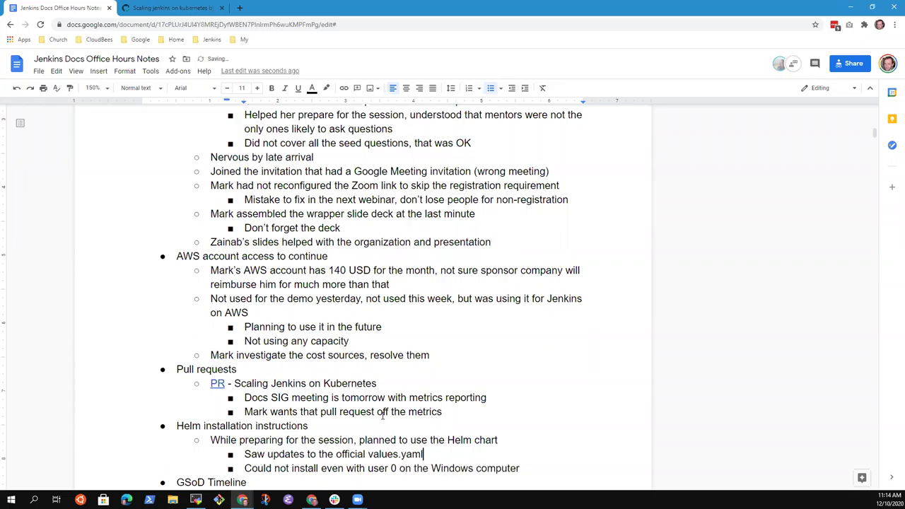
{"action": "scroll", "coordinate": [383, 415], "scroll_direction": "down", "scroll_amount": 1}
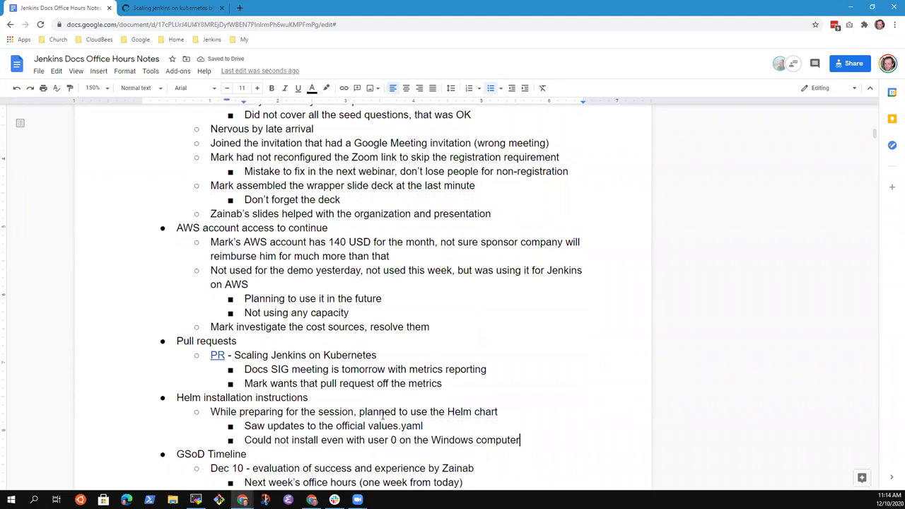
{"action": "key", "text": "Return"}
{"action": "key", "text": "Up"}
{"action": "key", "text": "Up"}
{"action": "key", "text": "Up"}
{"action": "key", "text": "End"}
{"action": "key", "text": "ctrl+shift+Left"}
{"action": "key", "text": "ctrl+shift+Left"}
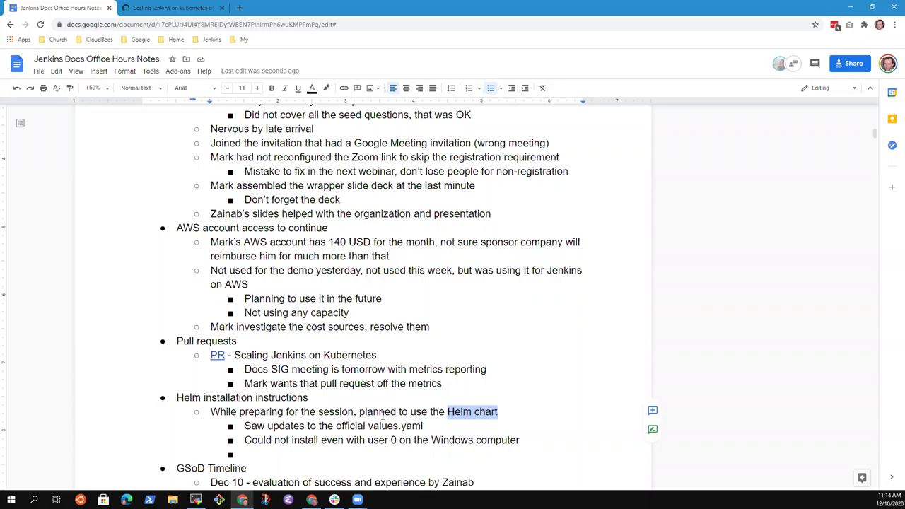
Outdent the empty bullet and write 'Needs to revisit the Helm instructions based on latest Helm chart'.
{"action": "key", "text": "Down"}
{"action": "key", "text": "Down"}
{"action": "key", "text": "Down"}
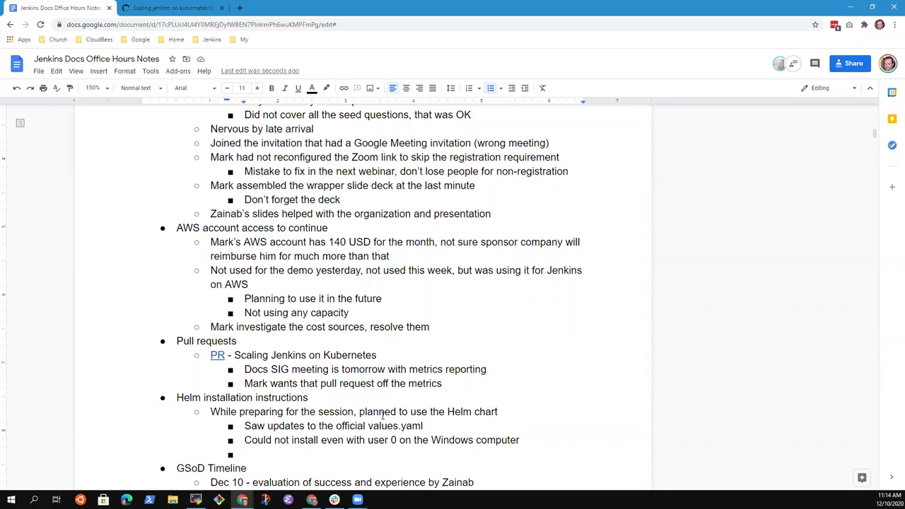
{"action": "key", "text": "shift+Tab"}
{"action": "type", "text": "Needs to revi"}
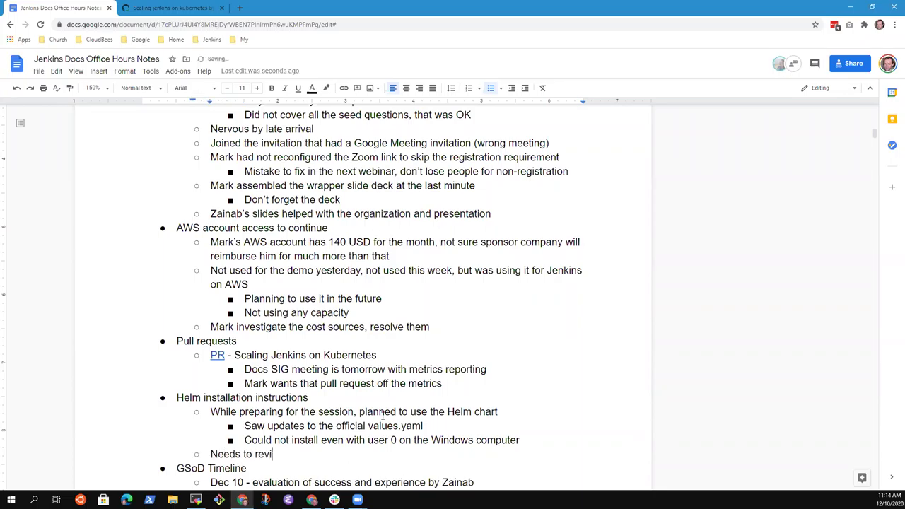
{"action": "type", "text": "sit the Helm instructions h"}
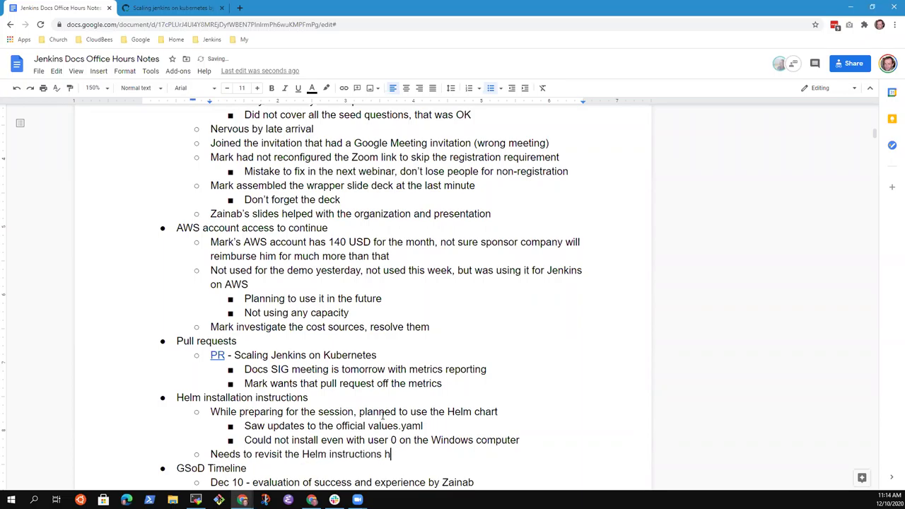
{"action": "key", "text": "BackSpace"}
{"action": "type", "text": "based on latest"}
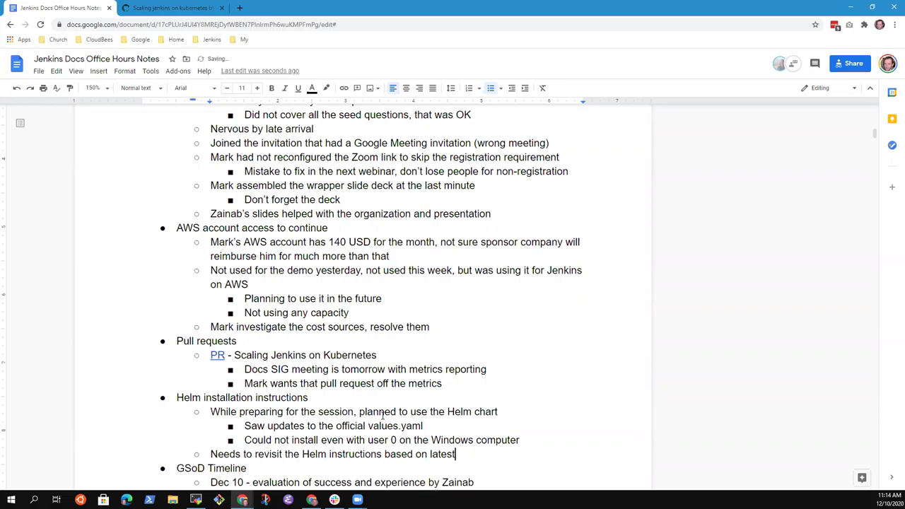
{"action": "type", "text": " Helm chart"}
{"action": "key", "text": "Up"}
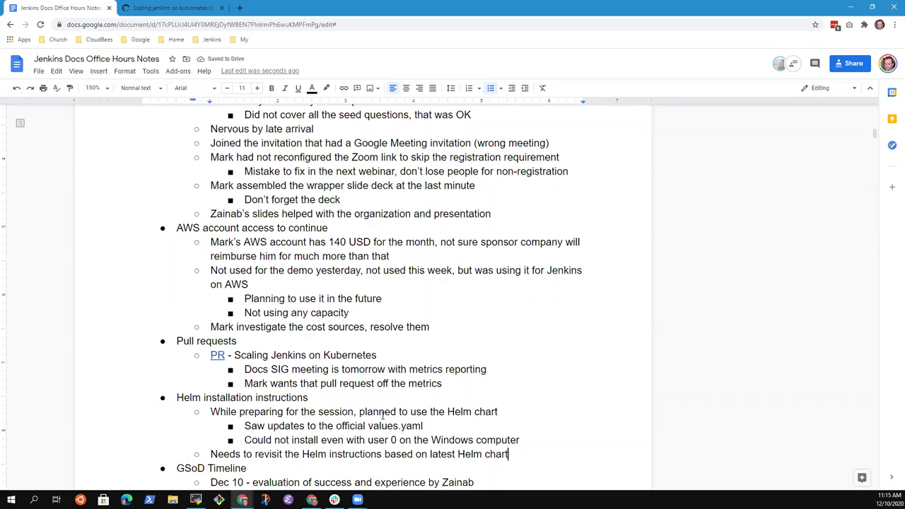
Add the nested sub-point 'How do we assure the documentation stays current'.
{"action": "key", "text": "Return"}
{"action": "key", "text": "Tab"}
{"action": "type", "text": "How do we assure the"}
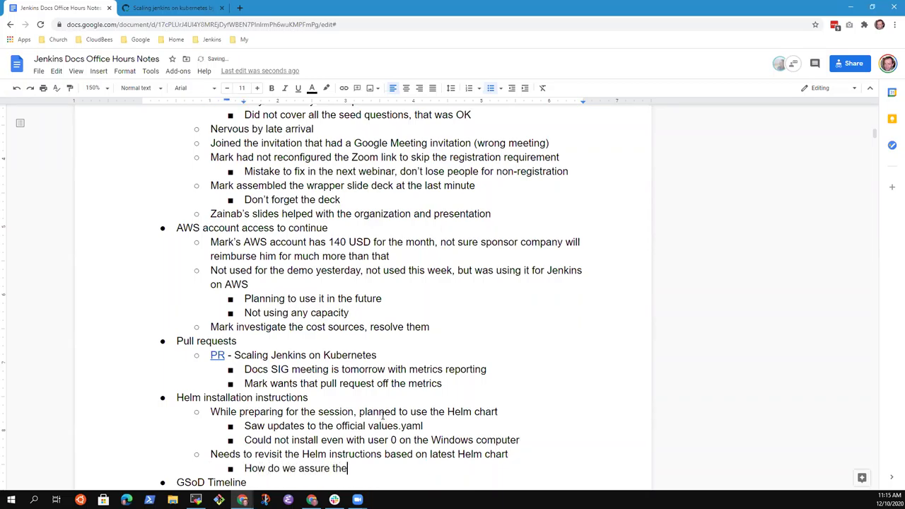
{"action": "type", "text": " documentation st"}
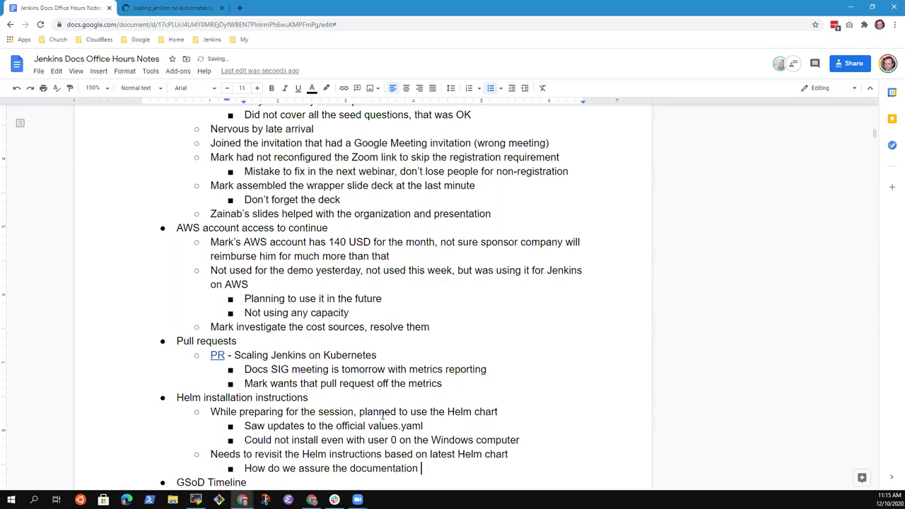
{"action": "key", "text": "BackSpace"}
{"action": "key", "text": "BackSpace"}
{"action": "type", "text": "stays current"}
{"action": "scroll", "coordinate": [383, 415], "scroll_direction": "down", "scroll_amount": 1}
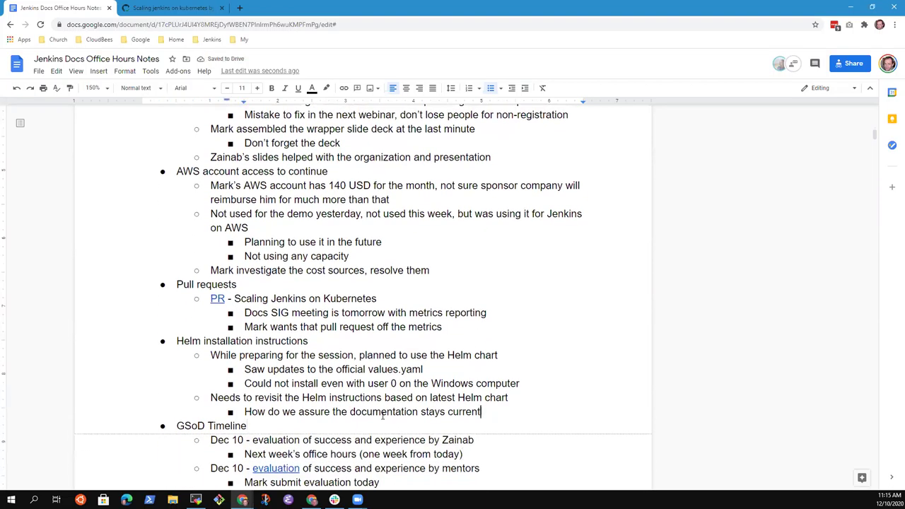
Add an outdented bullet 'How do we assure the docs are still working?'.
{"action": "key", "text": "Return"}
{"action": "key", "text": "shift+Tab"}
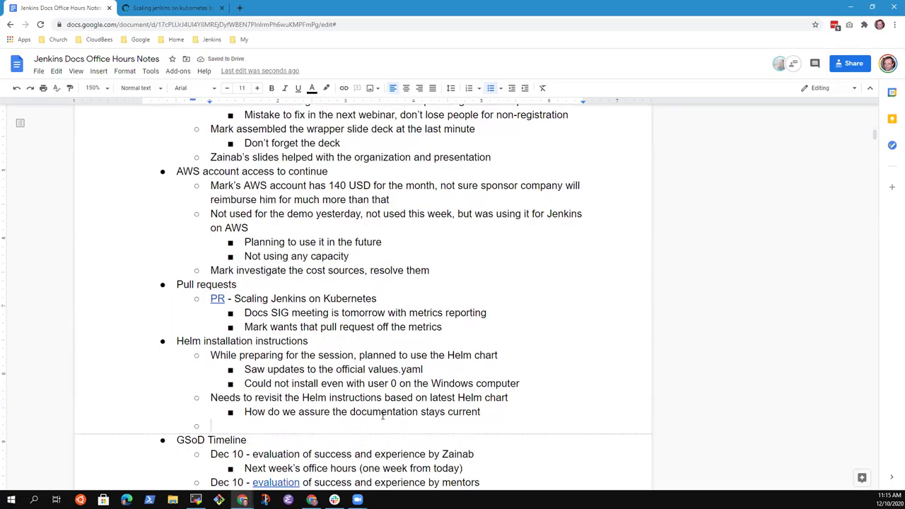
{"action": "type", "text": "Hwo"}
{"action": "key", "text": "BackSpace"}
{"action": "key", "text": "BackSpace"}
{"action": "type", "text": "ow do we"}
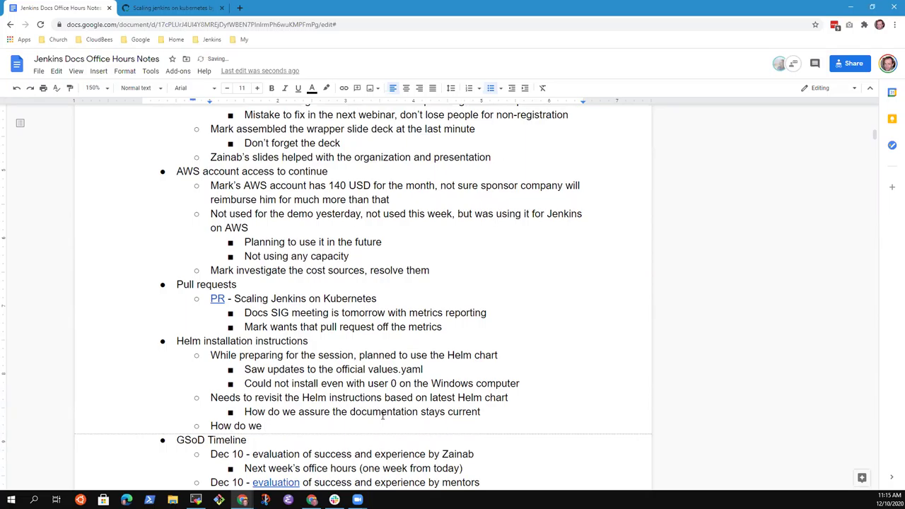
{"action": "type", "text": " assure the docs are still"}
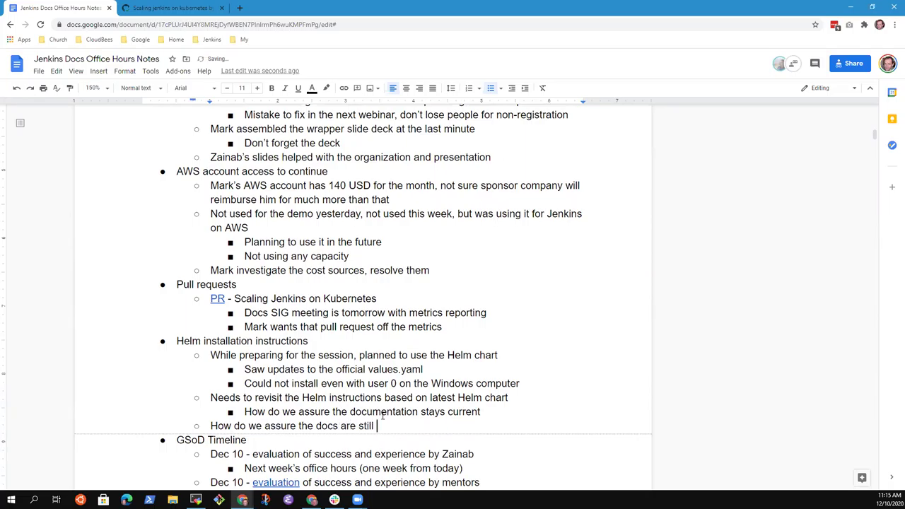
{"action": "type", "text": " working?"}
Nest 'Regular reports that the docs are working' under the docs question and begin another bullet.
{"action": "key", "text": "Return"}
{"action": "key", "text": "Tab"}
{"action": "type", "text": "Regular "}
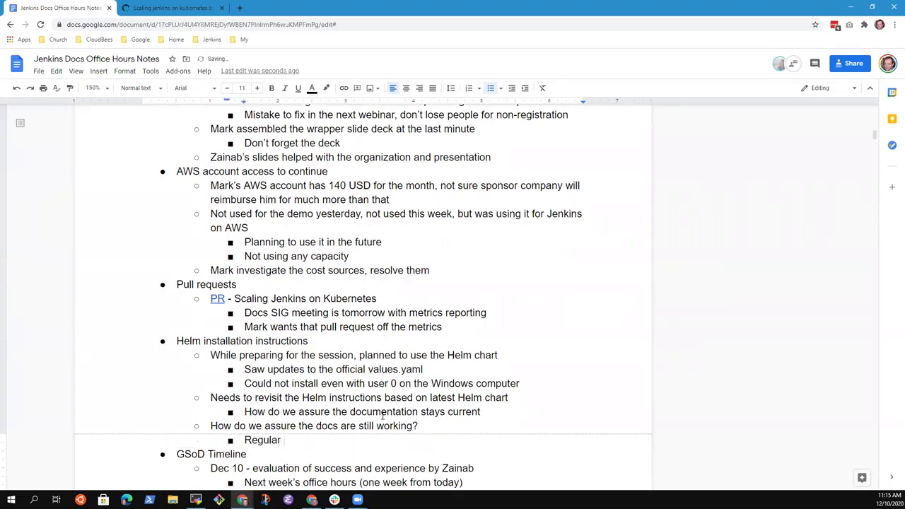
{"action": "type", "text": "reports that the docs are working"}
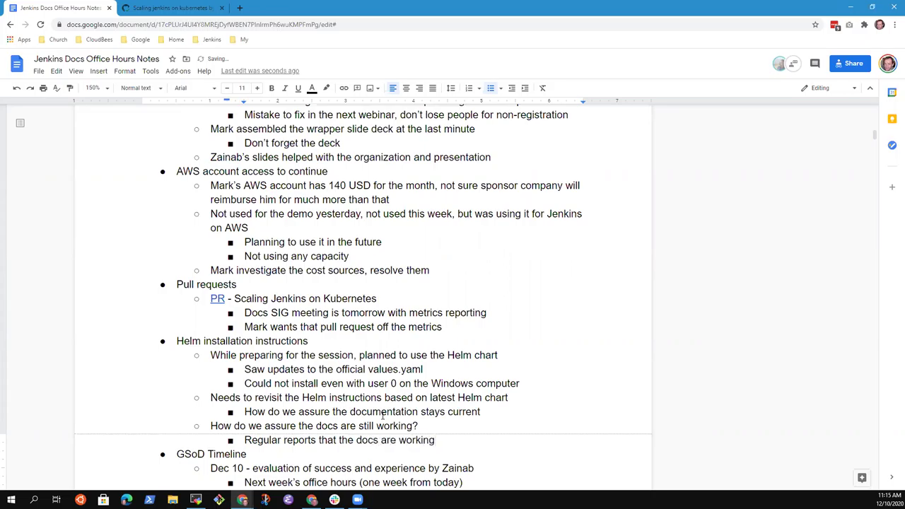
{"action": "key", "text": "Home"}
{"action": "key", "text": "shift+End"}
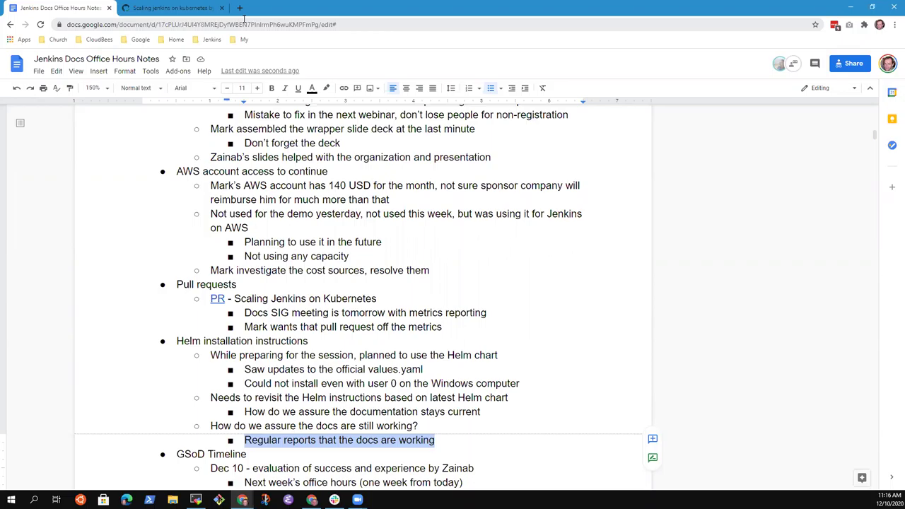
{"action": "key", "text": "Left"}
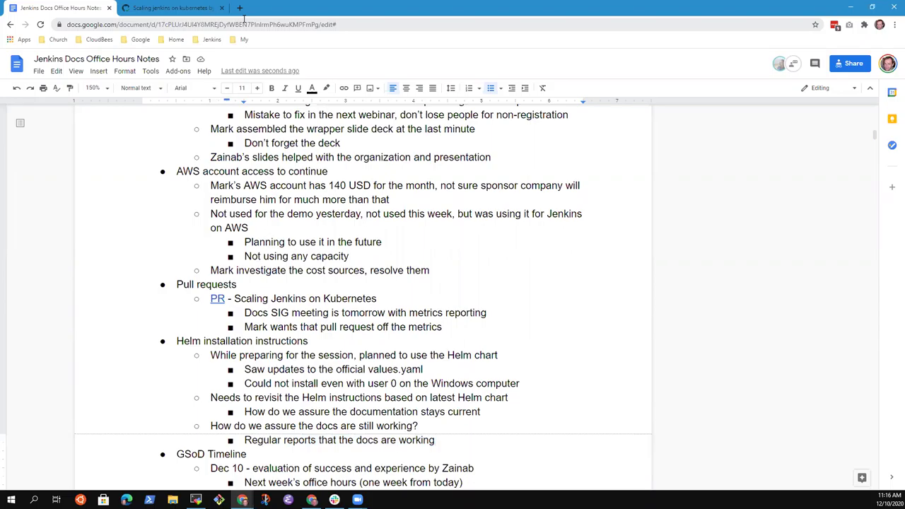
{"action": "key", "text": "Return"}
Try drafting the new sub-point as 'Include a checklist that…'.
{"action": "type", "text": "Include"}
{"action": "key", "text": "ctrl+BackSpace"}
{"action": "type", "text": "Includ"}
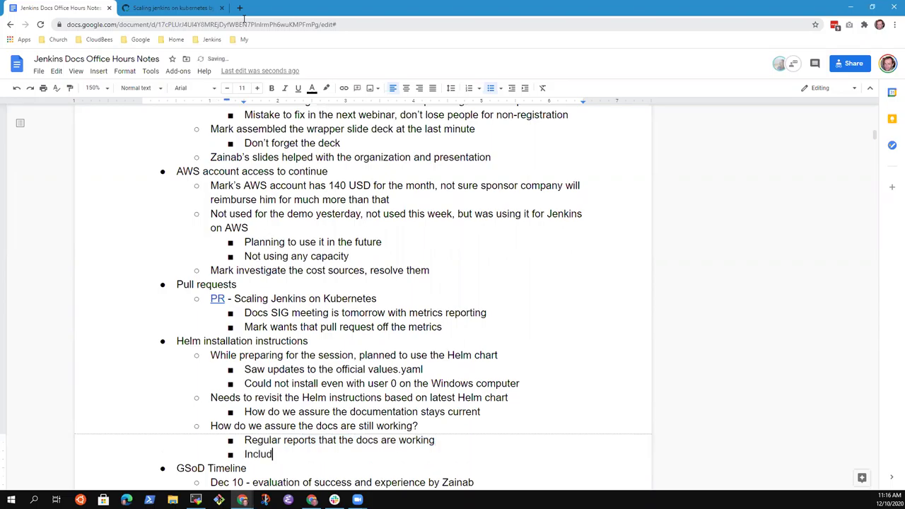
{"action": "type", "text": "e a checklist o"}
{"action": "type", "text": "f th"}
{"action": "key", "text": "ctrl+BackSpace"}
{"action": "key", "text": "ctrl+BackSpace"}
{"action": "key", "text": "ctrl+BackSpace"}
{"action": "key", "text": "ctrl+BackSpace"}
{"action": "type", "text": "a checkli"}
{"action": "key", "text": "BackSpace"}
{"action": "key", "text": "BackSpace"}
{"action": "type", "text": "list that"}
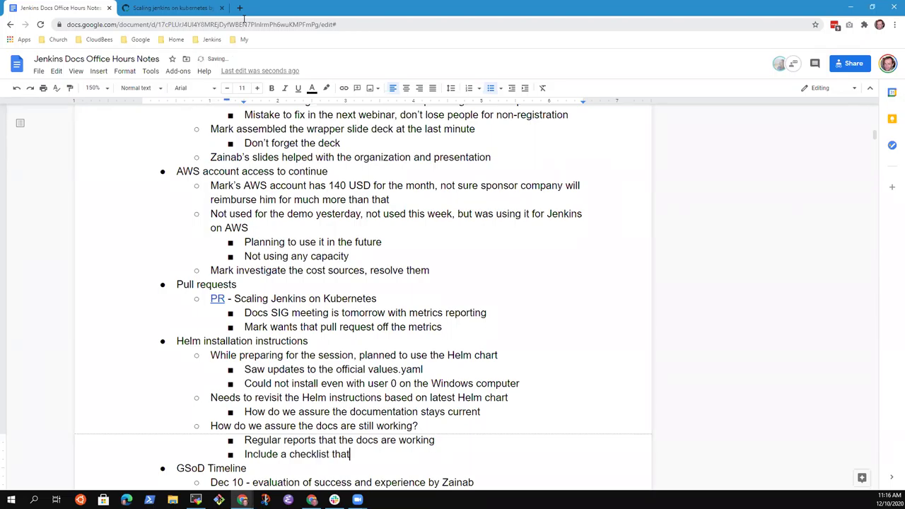
{"action": "key", "text": "BackSpace"}
{"action": "key", "text": "BackSpace"}
{"action": "key", "text": "BackSpace"}
{"action": "key", "text": "BackSpace"}
{"action": "key", "text": "BackSpace"}
{"action": "key", "text": "BackSpace"}
{"action": "key", "text": "BackSpace"}
{"action": "key", "text": "BackSpace"}
{"action": "key", "text": "BackSpace"}
{"action": "key", "text": "BackSpace"}
{"action": "key", "text": "BackSpace"}
{"action": "key", "text": "BackSpace"}
{"action": "key", "text": "BackSpace"}
{"action": "key", "text": "BackSpace"}
{"action": "key", "text": "BackSpace"}
{"action": "key", "text": "BackSpace"}
{"action": "key", "text": "BackSpace"}
{"action": "key", "text": "BackSpace"}
{"action": "key", "text": "BackSpace"}
{"action": "key", "text": "BackSpace"}
{"action": "key", "text": "BackSpace"}
{"action": "key", "text": "BackSpace"}
{"action": "key", "text": "BackSpace"}
{"action": "key", "text": "BackSpace"}
Try the wording 'Report in the Docs SIG when', then clear the draft bullet text.
{"action": "type", "text": "Report in the Docs "}
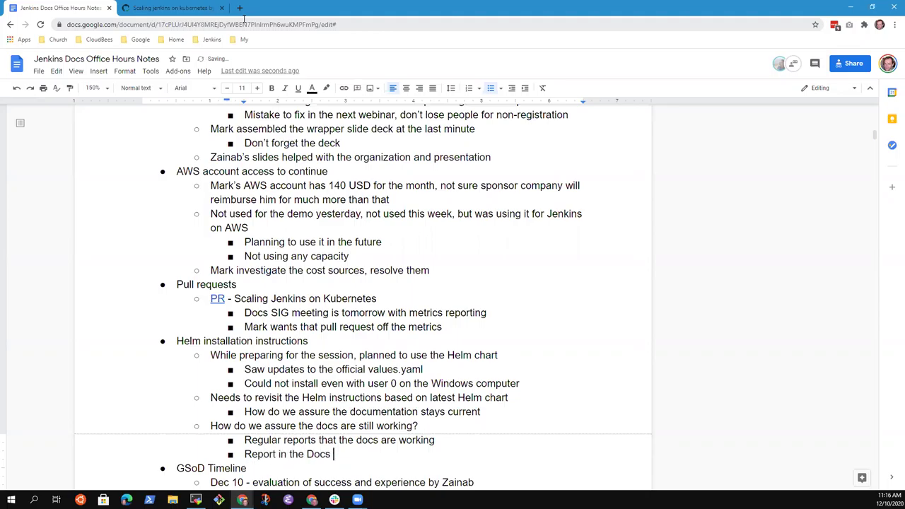
{"action": "type", "text": "SIG trhat we"}
{"action": "key", "text": "ctrl+BackSpace"}
{"action": "key", "text": "ctrl+BackSpace"}
{"action": "key", "text": "ctrl+BackSpace"}
{"action": "type", "text": "SIG"}
{"action": "key", "text": "BackSpace"}
{"action": "type", "text": "G when"}
{"action": "key", "text": "shift+Home"}
{"action": "key", "text": "BackSpace"}
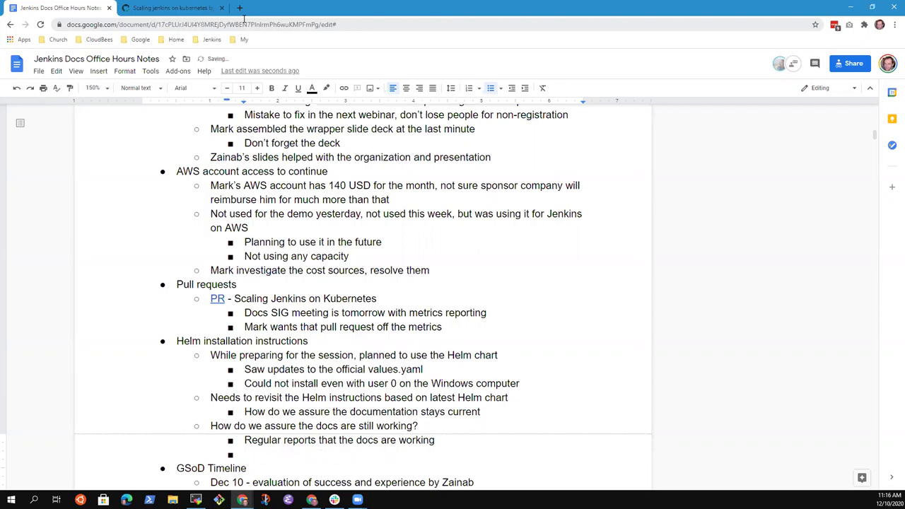
Write 'Remind each other of major deliveries and periodically check that it still works' and start a nested bullet.
{"action": "type", "text": "Identyif"}
{"action": "key", "text": "BackSpace"}
{"action": "key", "text": "BackSpace"}
{"action": "key", "text": "BackSpace"}
{"action": "type", "text": "ify"}
{"action": "key", "text": "ctrl+BackSpace"}
{"action": "type", "text": "Remind each o"}
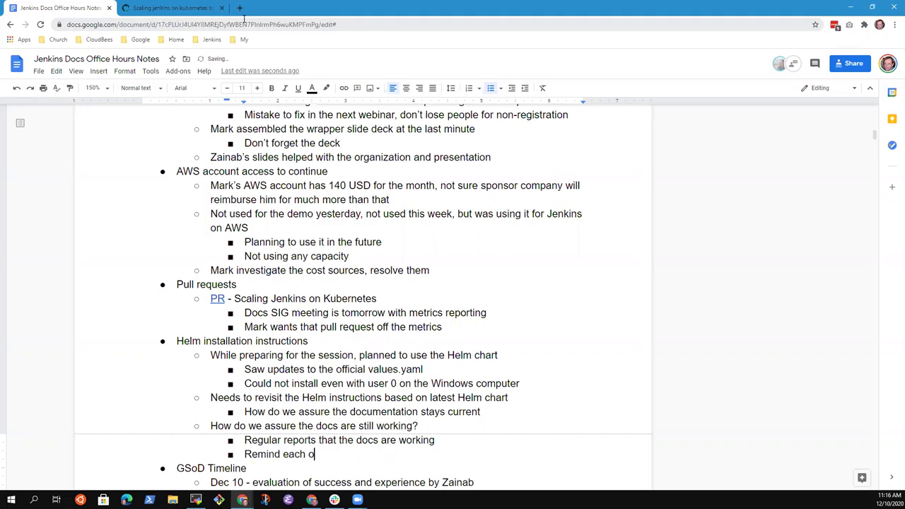
{"action": "type", "text": "ther of major delive"}
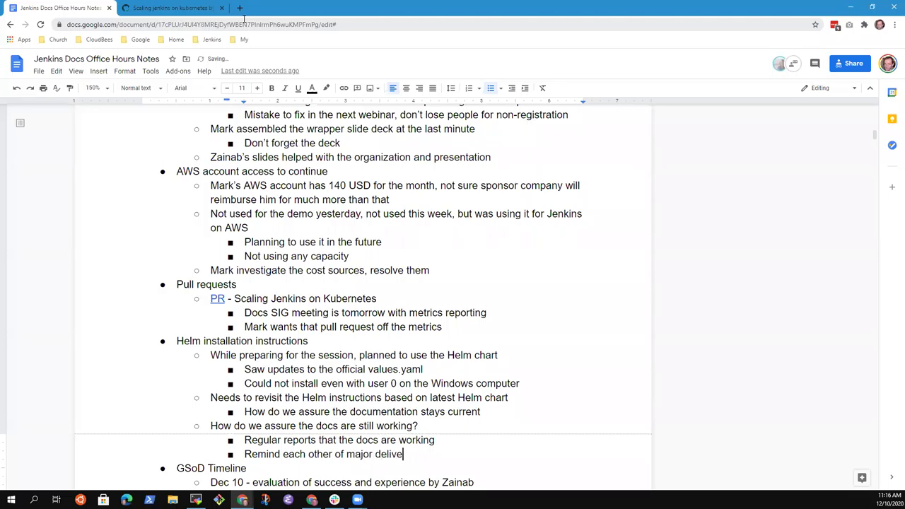
{"action": "type", "text": "ries and periodically ch"}
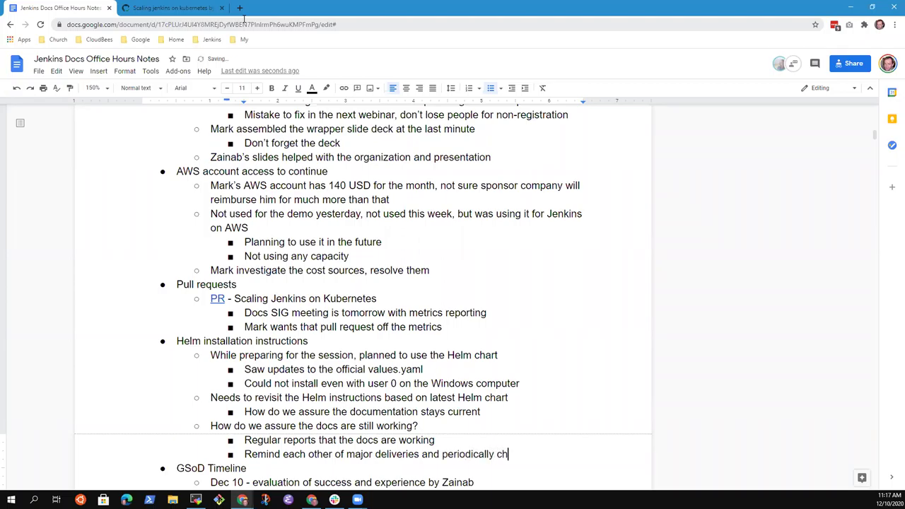
{"action": "type", "text": "eck that it still works"}
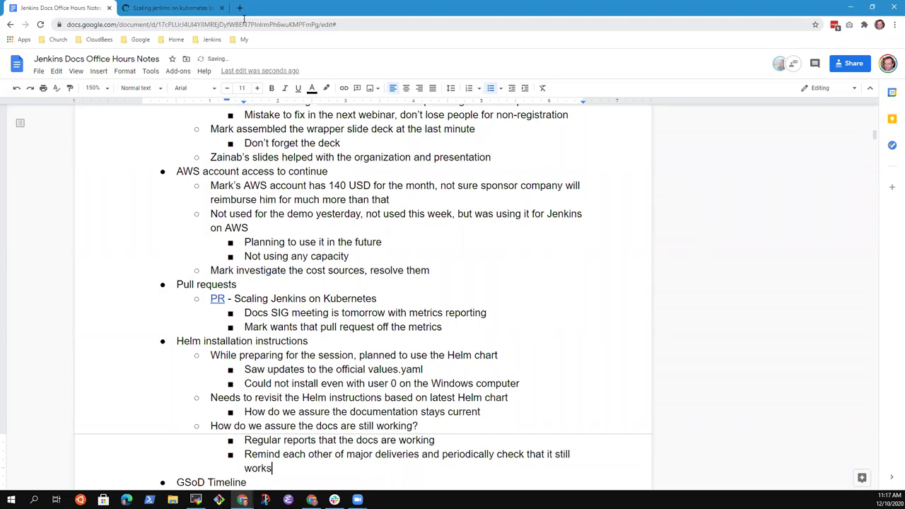
{"action": "key", "text": "Up"}
{"action": "key", "text": "ctrl+Right"}
{"action": "key", "text": "ctrl+Right"}
{"action": "key", "text": "ctrl+Right"}
{"action": "key", "text": "Down"}
{"action": "key", "text": "Return"}
{"action": "key", "text": "Tab"}
Write the nested bullet 'Docs SIG report on docs testing based on latest changes'.
{"action": "type", "text": "Docs SI"}
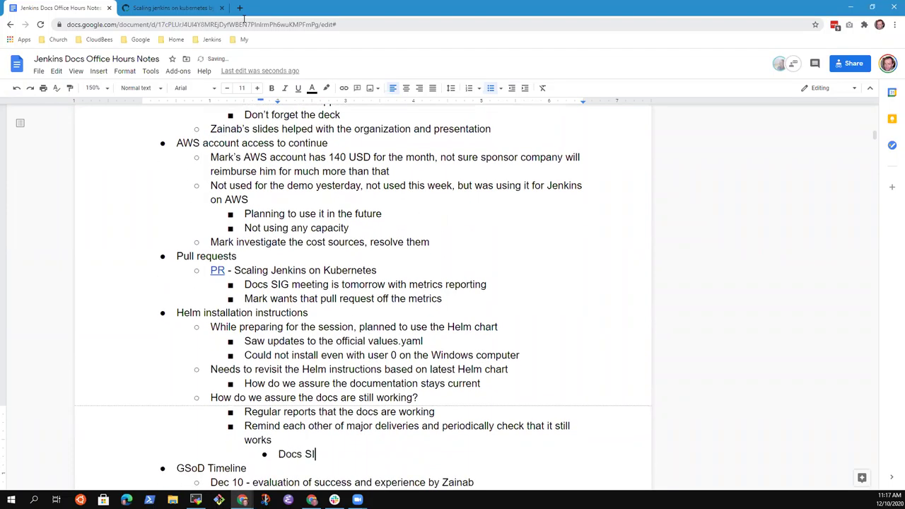
{"action": "type", "text": "G report monthyl"}
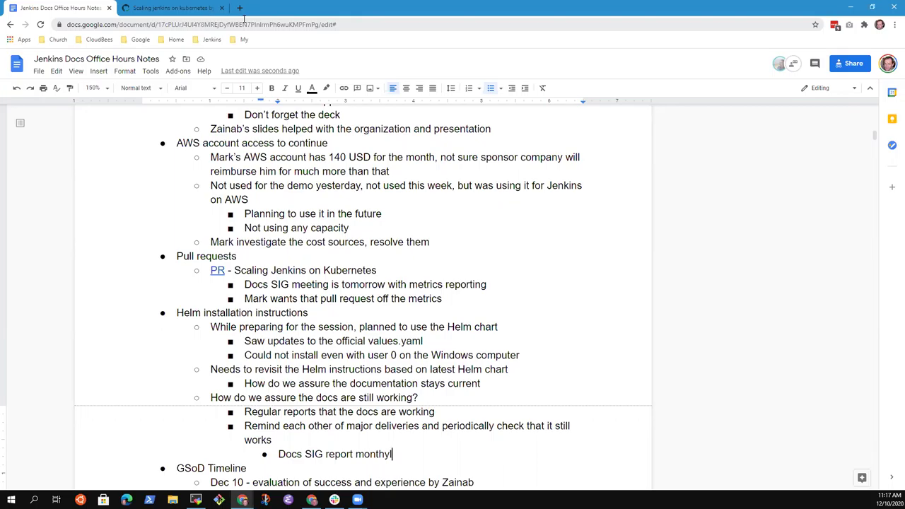
{"action": "key", "text": "ctrl+shift+Left"}
{"action": "key", "text": "BackSpace"}
{"action": "key", "text": "BackSpace"}
{"action": "type", "text": "oon the"}
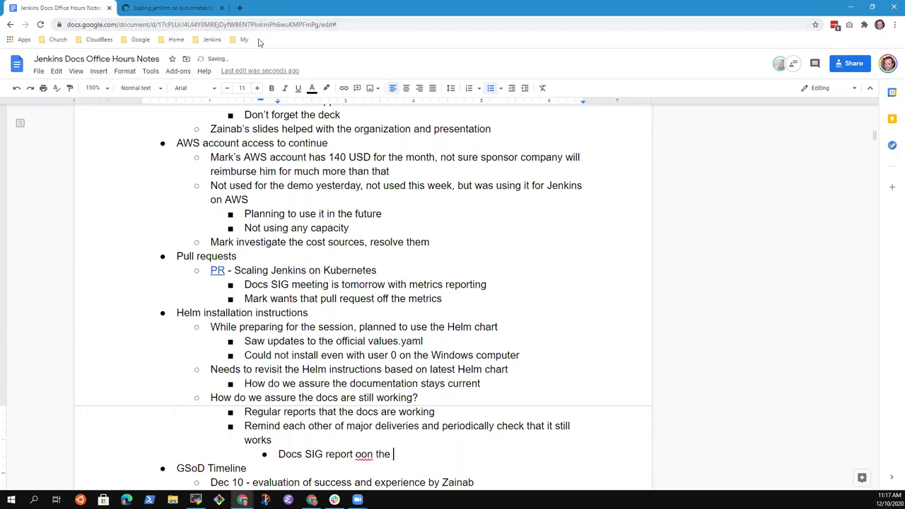
{"action": "key", "text": "ctrl+BackSpace"}
{"action": "key", "text": "ctrl+BackSpace"}
{"action": "type", "text": "on docs testing based on latest "}
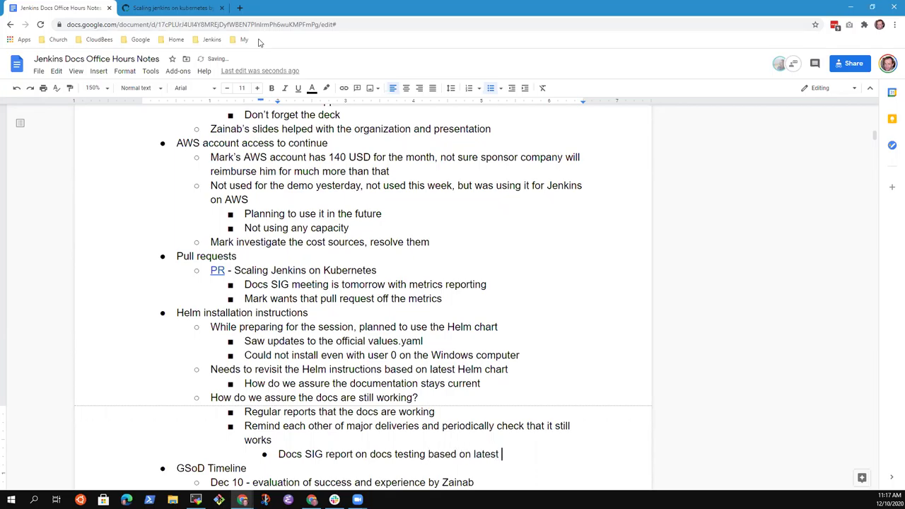
{"action": "type", "text": "changes"}
{"action": "key", "text": "Down"}
{"action": "key", "text": "Up"}
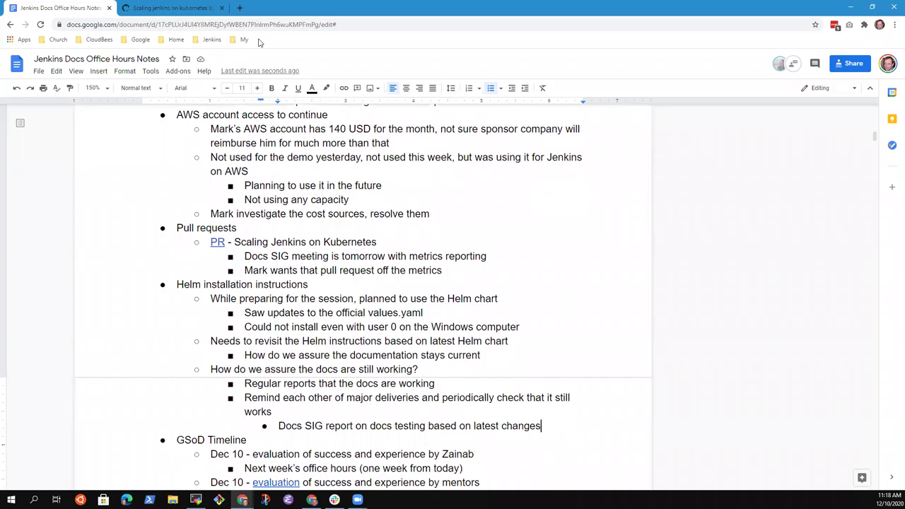
{"action": "key", "text": "Up"}
{"action": "key", "text": "Up"}
{"action": "key", "text": "Up"}
{"action": "key", "text": "Down"}
{"action": "key", "text": "Down"}
{"action": "key", "text": "Down"}
{"action": "key", "text": "Down"}
Add an action item for a colleague to add a docs testing status report to the Docs SIG agenda, then select it.
{"action": "key", "text": "Return"}
{"action": "type", "text": "Mark"}
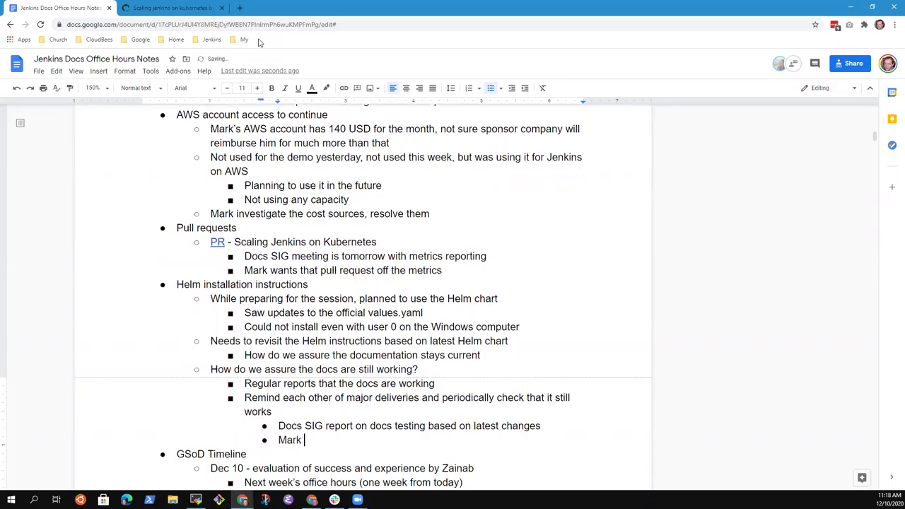
{"action": "type", "text": " ad"}
{"action": "type", "text": "d doto Docs SIG agend"}
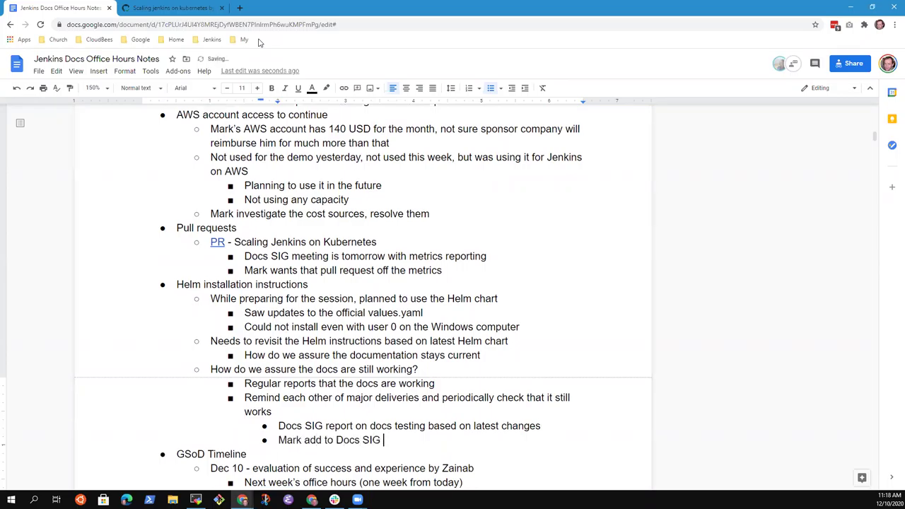
{"action": "type", "text": "a"}
{"action": "key", "text": "Left"}
{"action": "key", "text": "Left"}
{"action": "key", "text": "Left"}
{"action": "key", "text": "Left"}
{"action": "key", "text": "Left"}
{"action": "key", "text": "Left"}
{"action": "key", "text": "Left"}
{"action": "key", "text": "Left"}
{"action": "key", "text": "Left"}
{"action": "key", "text": "Left"}
{"action": "key", "text": "Left"}
{"action": "key", "text": "Left"}
{"action": "key", "text": "Left"}
{"action": "key", "text": "Left"}
{"action": "key", "text": "Left"}
{"action": "key", "text": "Left"}
{"action": "key", "text": "Left"}
{"action": "key", "text": "Left"}
{"action": "type", "text": "docs testing sta"}
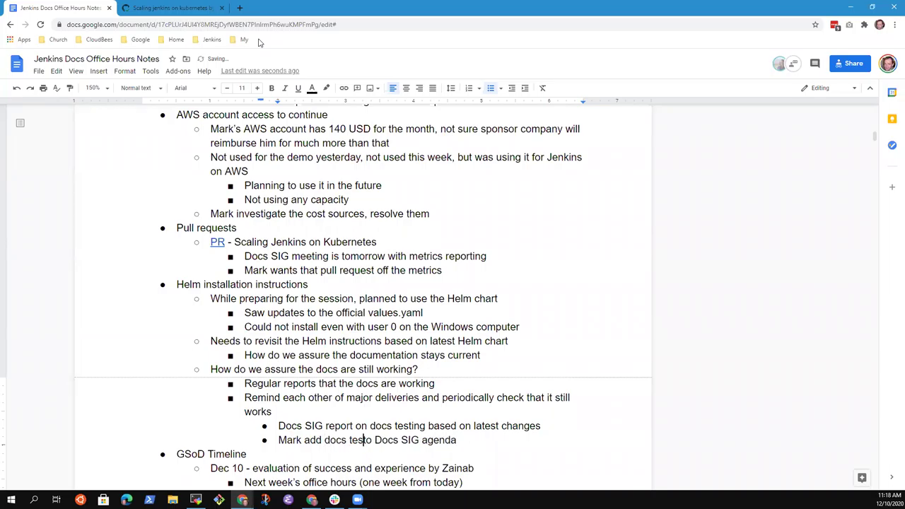
{"action": "type", "text": "tus report t"}
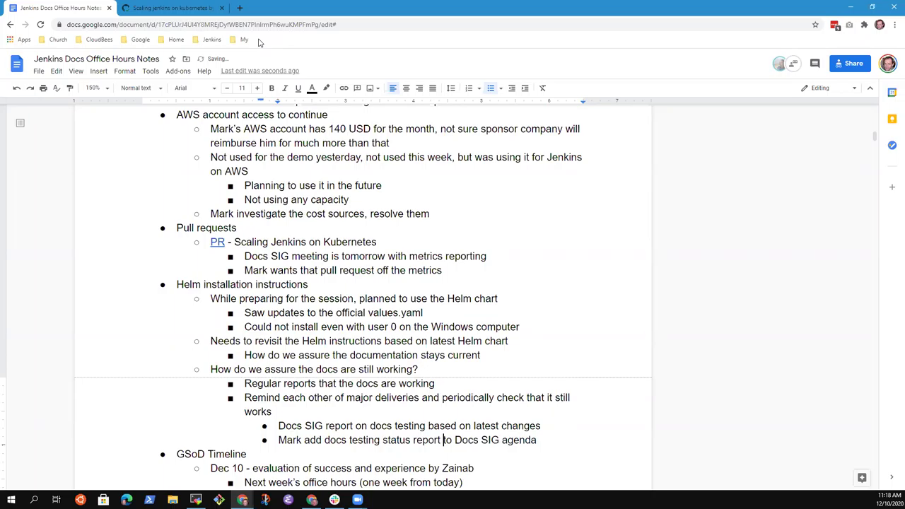
{"action": "key", "text": "Home"}
{"action": "key", "text": "shift+End"}
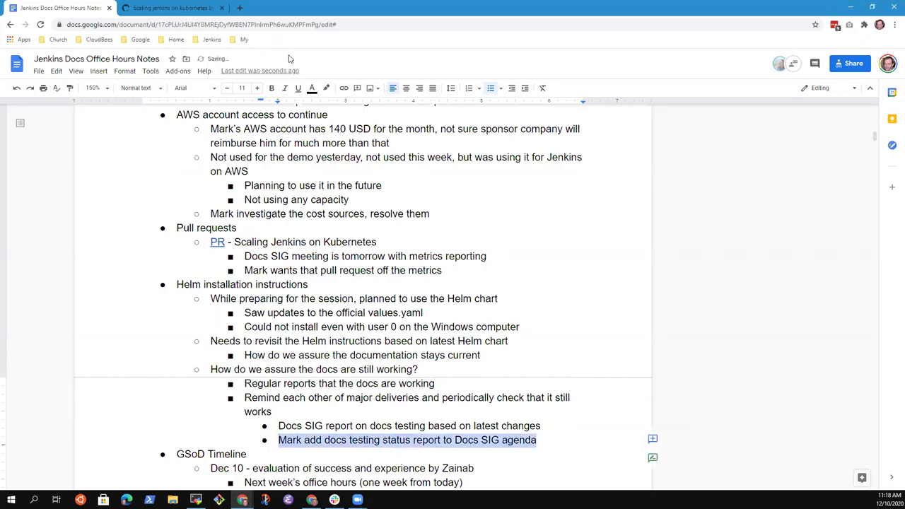
Comment on the action item with an @-mention of the colleague and assign it to them.
{"action": "left_click", "coordinate": [653, 438]}
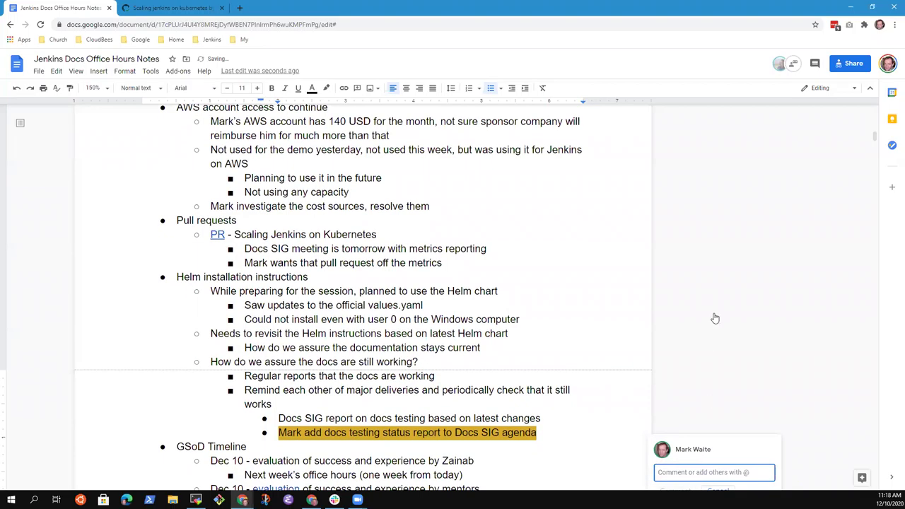
{"action": "scroll", "coordinate": [710, 318], "scroll_direction": "down", "scroll_amount": 3}
{"action": "left_click", "coordinate": [679, 292]}
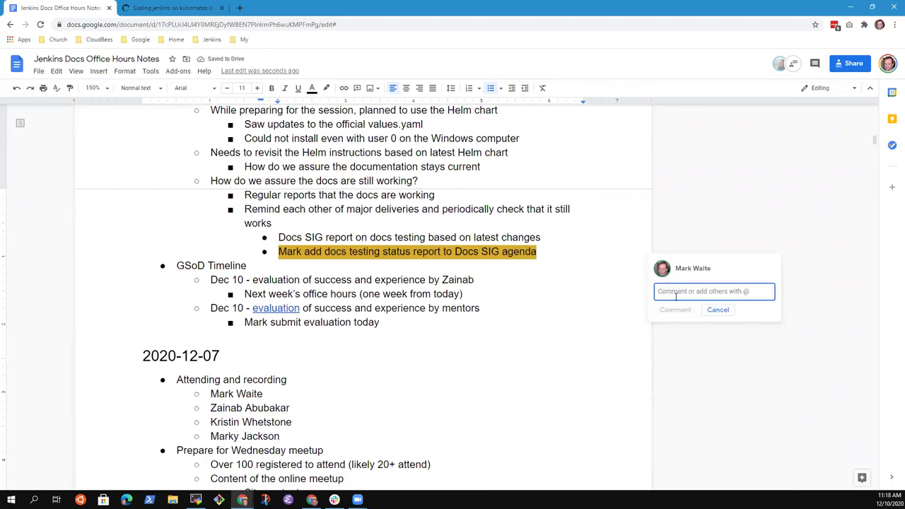
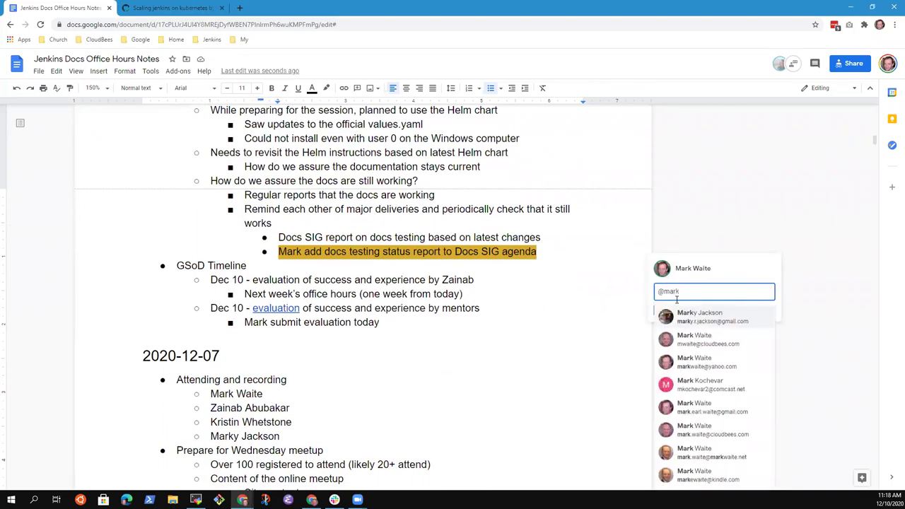
{"action": "key", "text": "Return"}
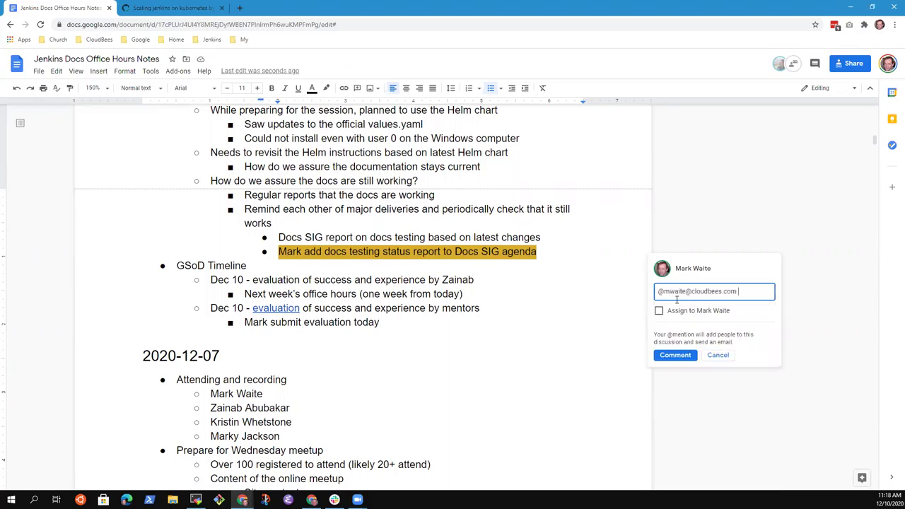
{"action": "left_click", "coordinate": [658, 311]}
{"action": "left_click", "coordinate": [667, 355]}
Select the Helm installation instructions line above the action item.
{"action": "left_click", "coordinate": [490, 255]}
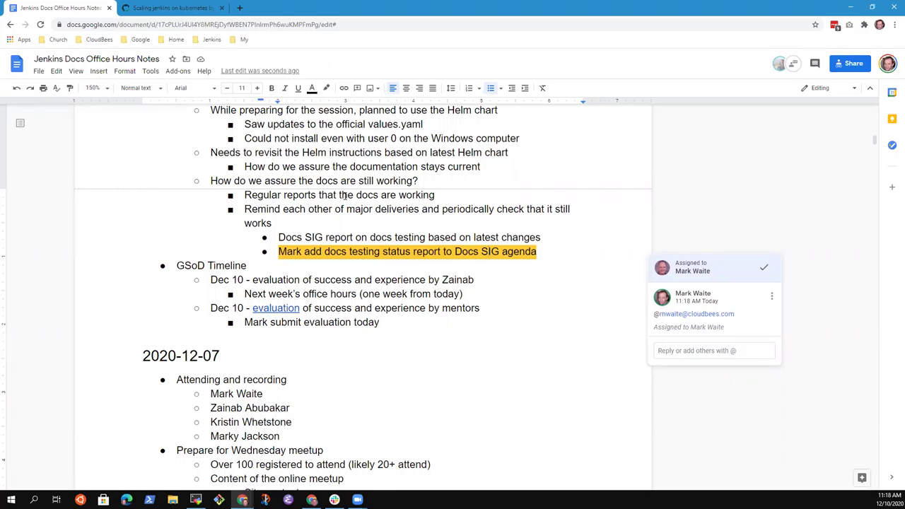
{"action": "key", "text": "Up"}
{"action": "key", "text": "Up"}
{"action": "key", "text": "Up"}
{"action": "key", "text": "Up"}
{"action": "key", "text": "Up"}
{"action": "key", "text": "Up"}
{"action": "key", "text": "Up"}
{"action": "key", "text": "Up"}
{"action": "key", "text": "Up"}
{"action": "key", "text": "Up"}
{"action": "key", "text": "Up"}
{"action": "key", "text": "Home"}
{"action": "key", "text": "shift+End"}
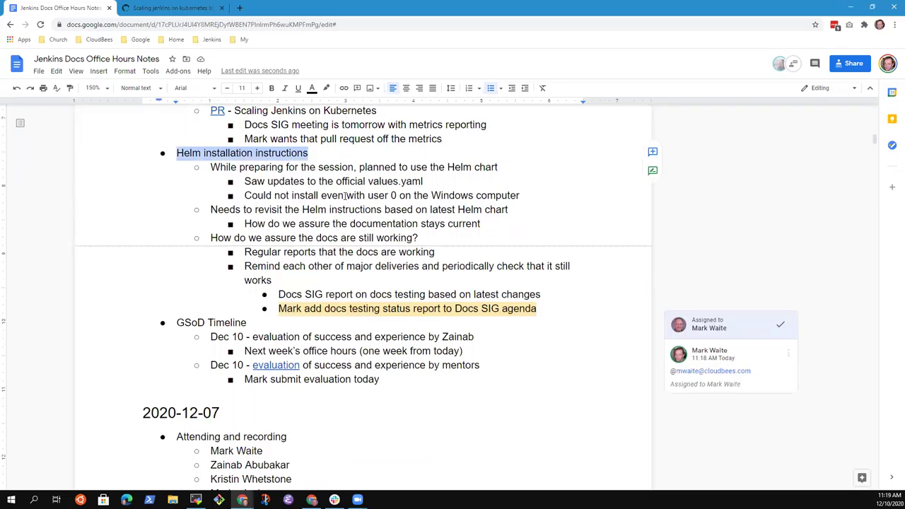
Insert the bullet 'Didn't work due to most recent changes' above the 'Saw updates' Helm note.
{"action": "key", "text": "Down"}
{"action": "key", "text": "Down"}
{"action": "key", "text": "Home"}
{"action": "key", "text": "Return"}
{"action": "key", "text": "Up"}
{"action": "type", "text": "Didn't"}
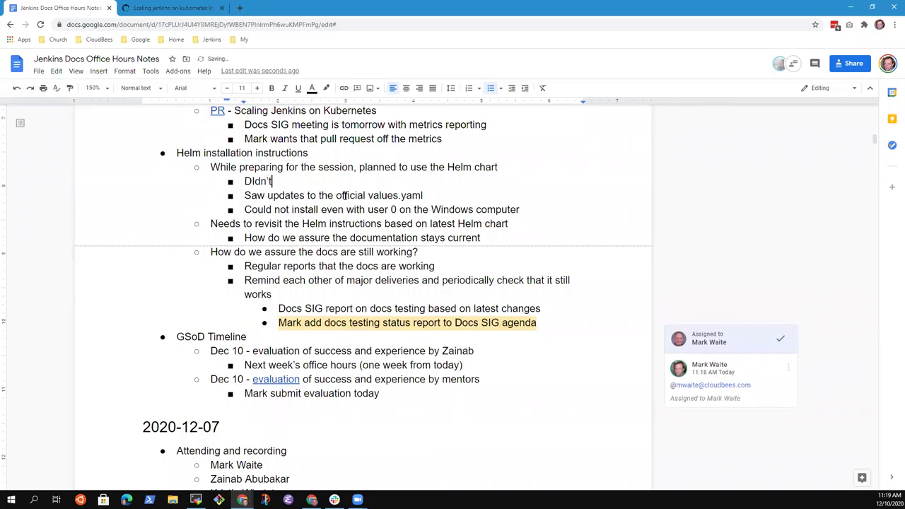
{"action": "key", "text": "ctrl+z"}
{"action": "type", "text": "Didn't work due to most recve"}
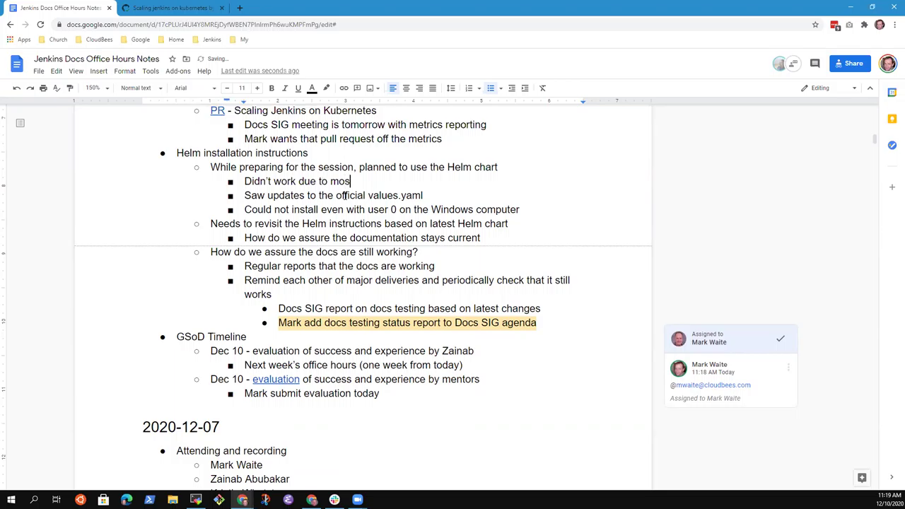
{"action": "key", "text": "BackSpace"}
{"action": "key", "text": "BackSpace"}
{"action": "type", "text": "ent changes"}
{"action": "key", "text": "Down"}
{"action": "key", "text": "Down"}
{"action": "key", "text": "Down"}
{"action": "key", "text": "Down"}
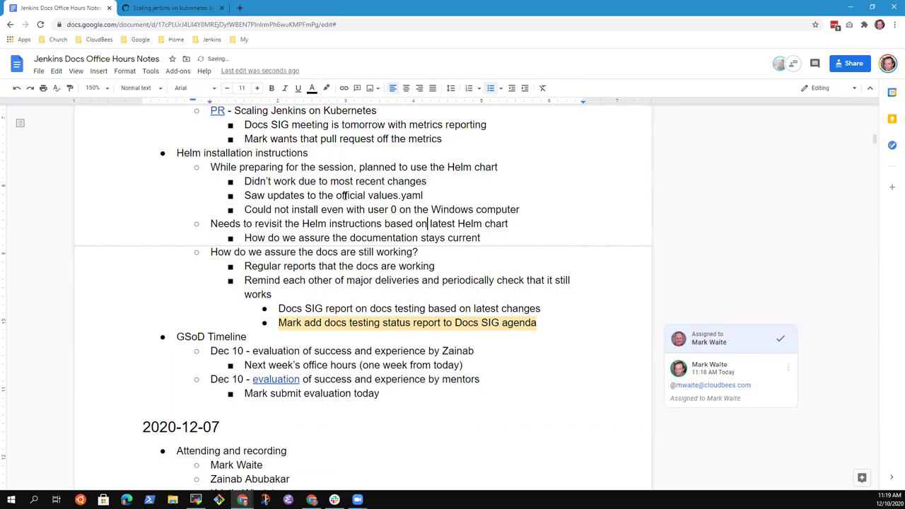
{"action": "key", "text": "End"}
{"action": "key", "text": "Down"}
{"action": "key", "text": "Down"}
{"action": "key", "text": "Down"}
{"action": "key", "text": "Down"}
{"action": "key", "text": "Down"}
{"action": "key", "text": "Down"}
{"action": "key", "text": "Down"}
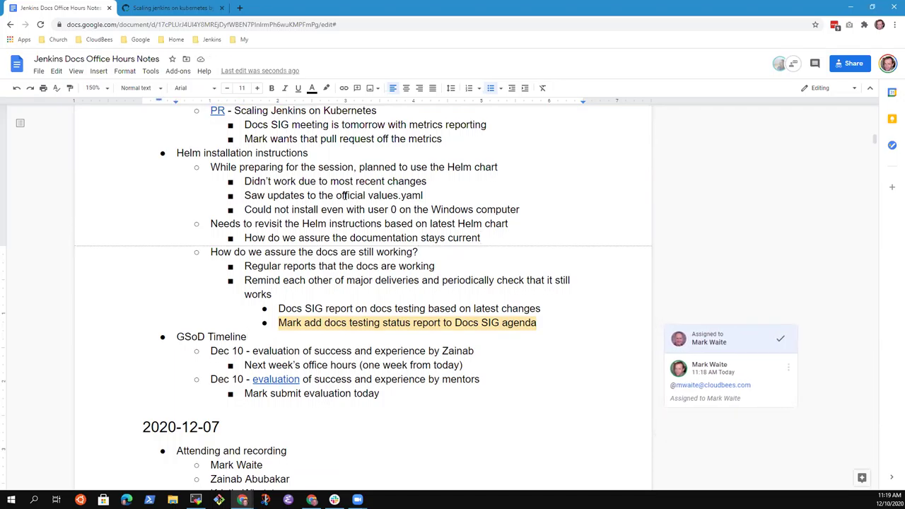
Select the GSoD Timeline heading and then the evaluation line beneath it.
{"action": "key", "text": "shift+End"}
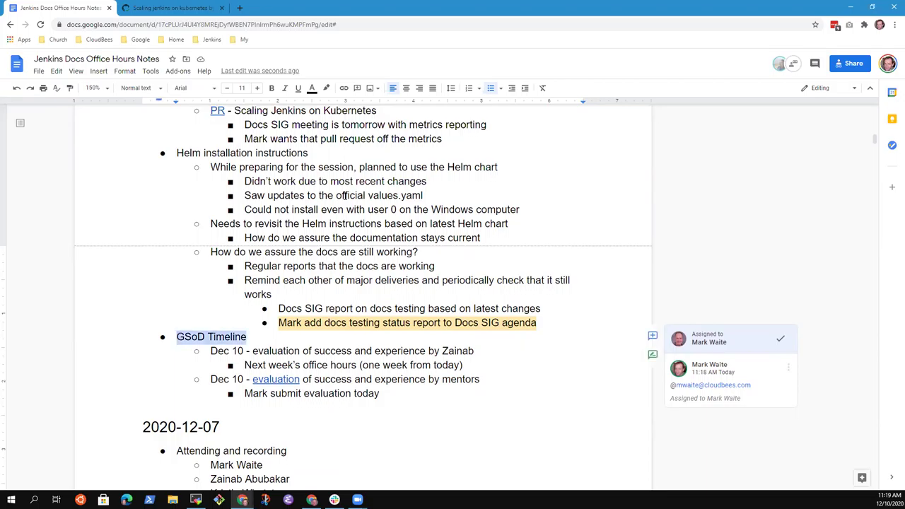
{"action": "key", "text": "Right"}
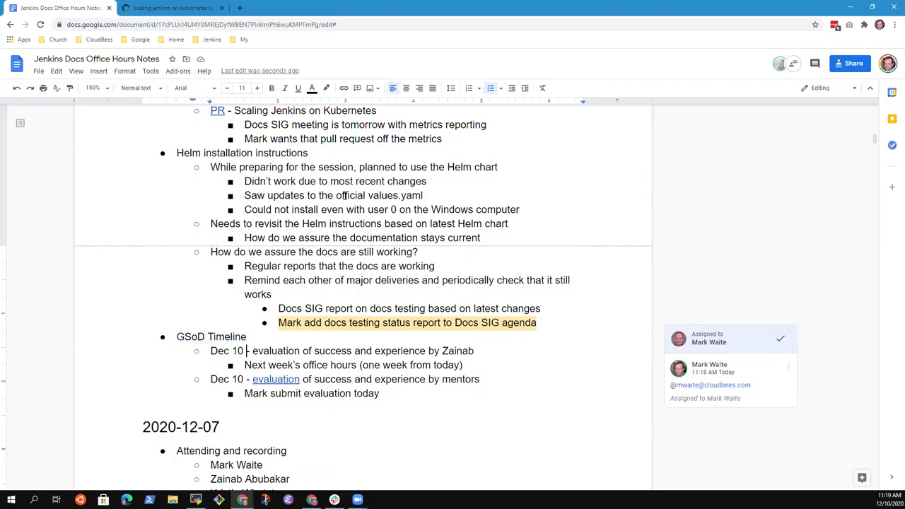
{"action": "scroll", "coordinate": [345, 195], "scroll_direction": "down", "scroll_amount": 7}
{"action": "scroll", "coordinate": [345, 195], "scroll_direction": "up", "scroll_amount": 5}
{"action": "scroll", "coordinate": [345, 196], "scroll_direction": "up", "scroll_amount": 1}
{"action": "key", "text": "Right"}
{"action": "key", "text": "shift+End"}
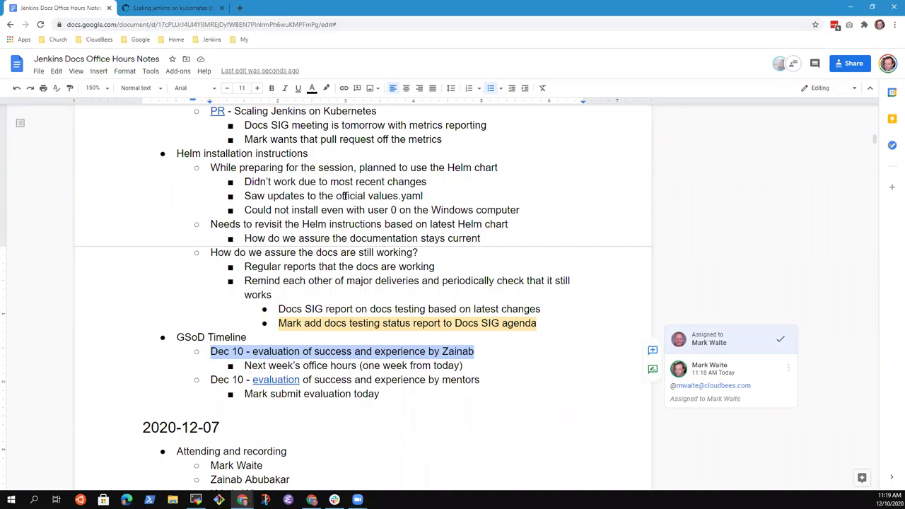
Add an outdented 'Dec 17 - retrospective' entry above 'Next week's office hours'.
{"action": "key", "text": "Down"}
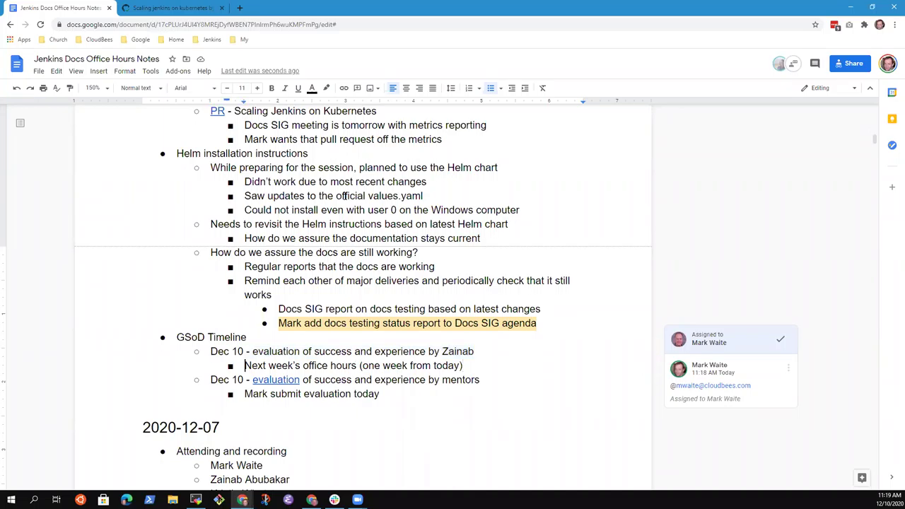
{"action": "key", "text": "Home"}
{"action": "key", "text": "Return"}
{"action": "key", "text": "Up"}
{"action": "key", "text": "shift+Tab"}
{"action": "type", "text": "Dec 16"}
{"action": "key", "text": "BackSpace"}
{"action": "type", "text": "7 - "}
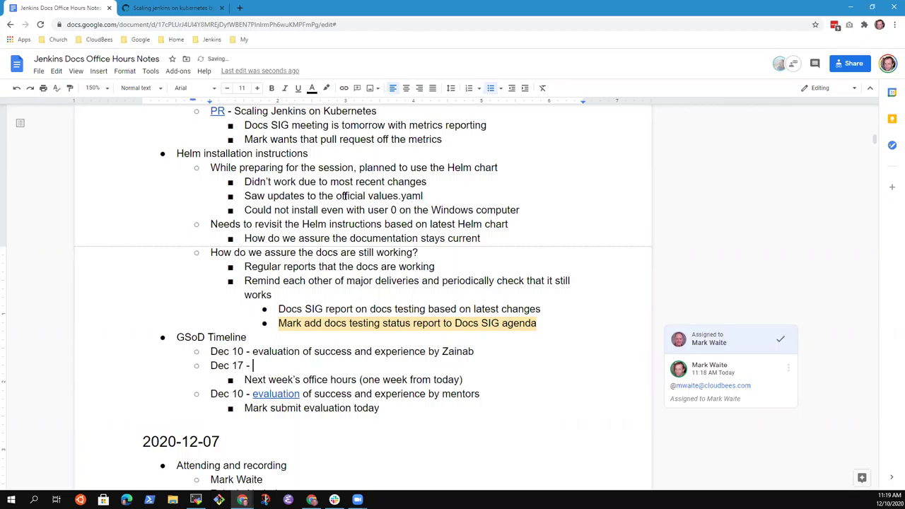
{"action": "type", "text": "retrospective"}
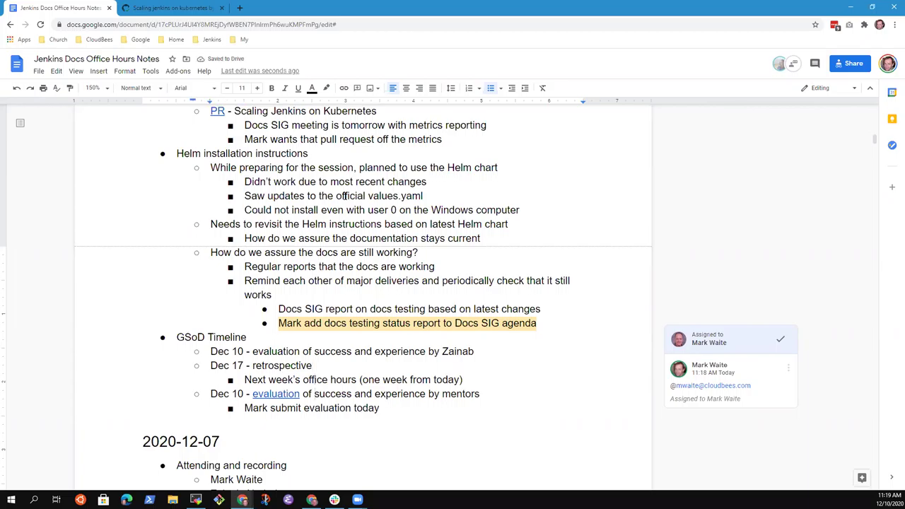
{"action": "triple_click", "coordinate": [211, 394]}
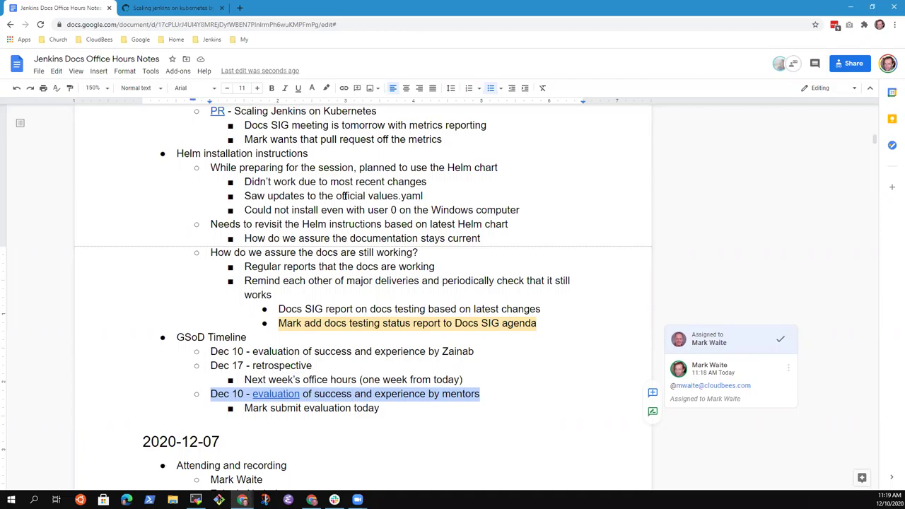
{"action": "left_click", "coordinate": [344, 196]}
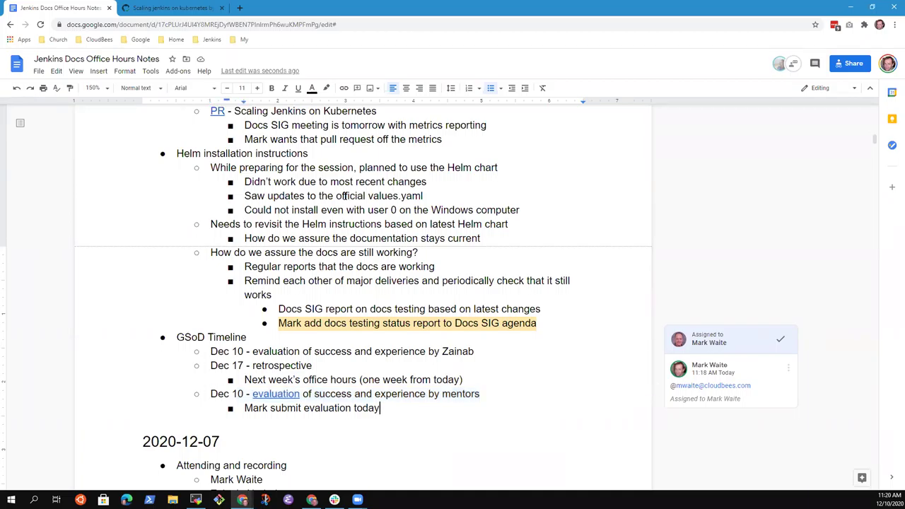